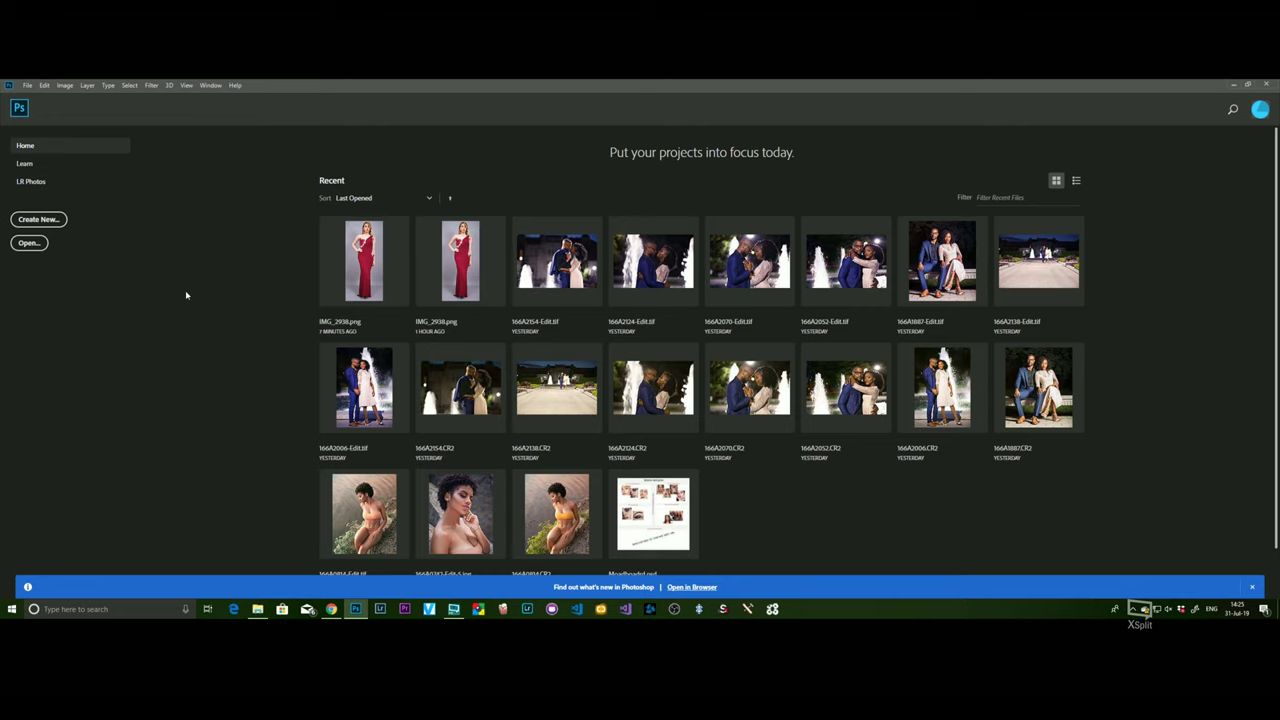
Step: Open the File menu from the Photoshop Home screen
{"action": "left_click", "coordinate": [28, 86]}
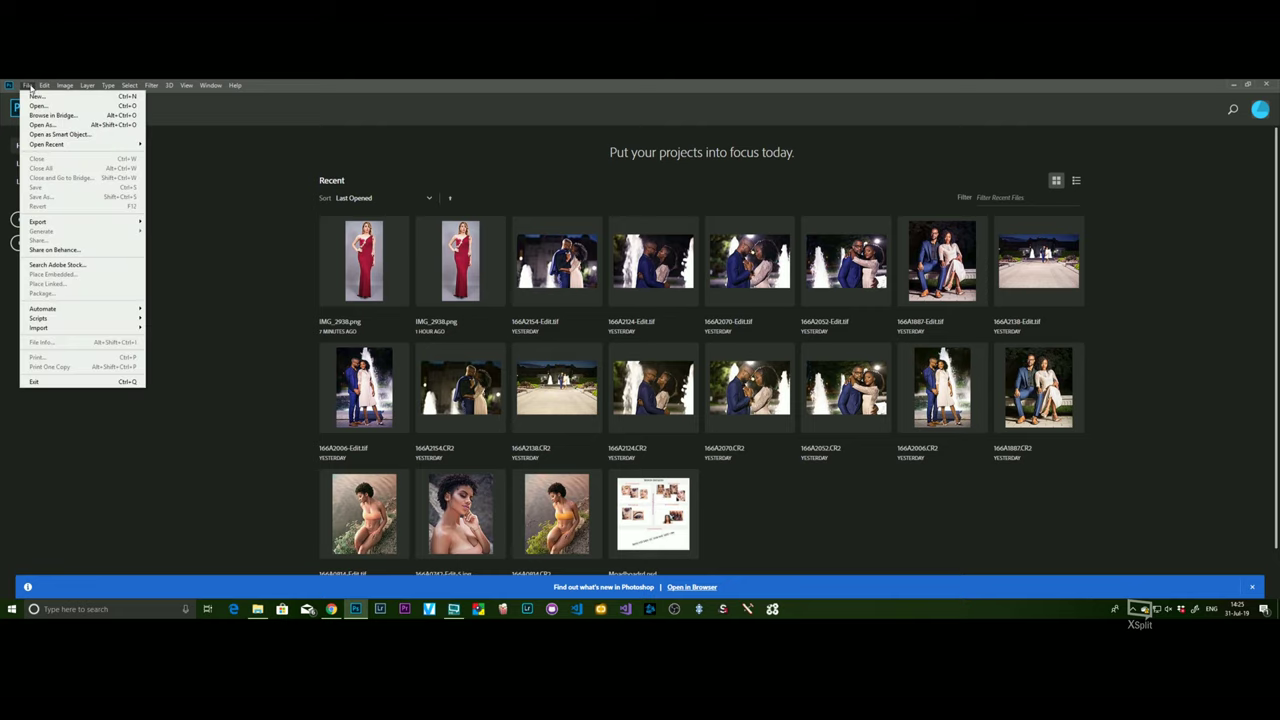
Step: Open IMG_2938.png from the Desktop through File > Open
{"action": "left_click", "coordinate": [43, 106]}
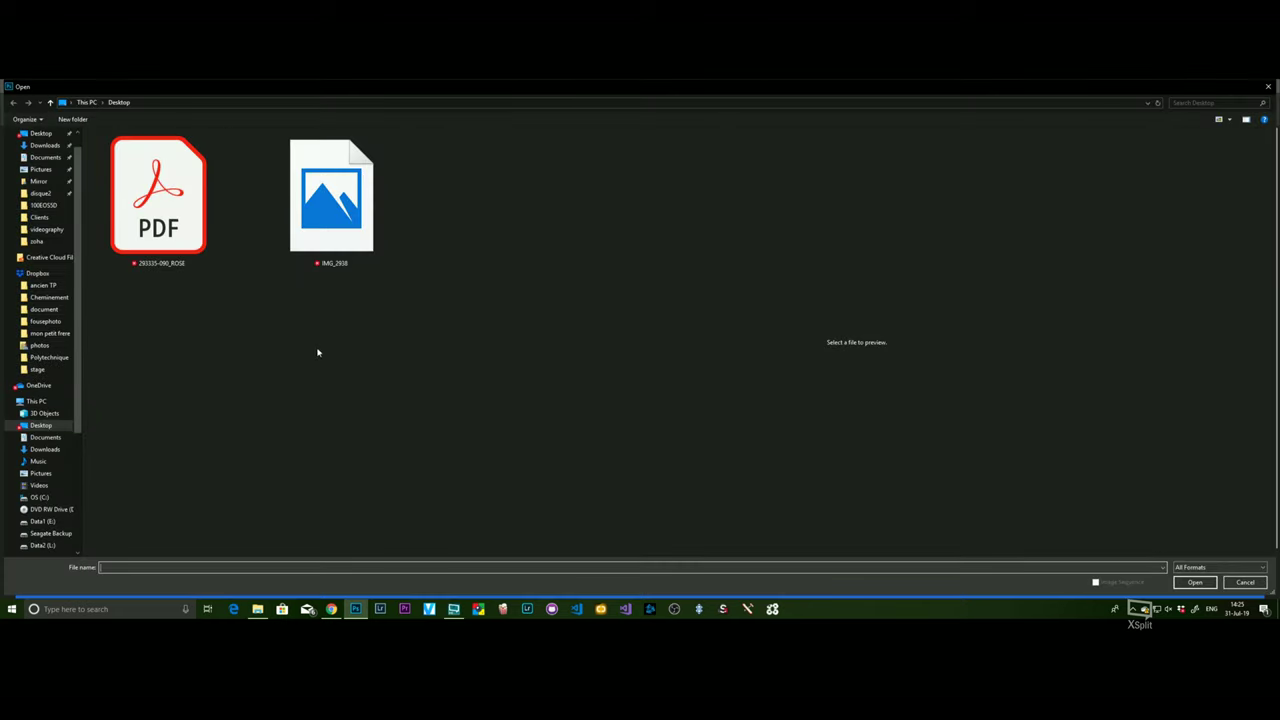
{"action": "left_click", "coordinate": [343, 202]}
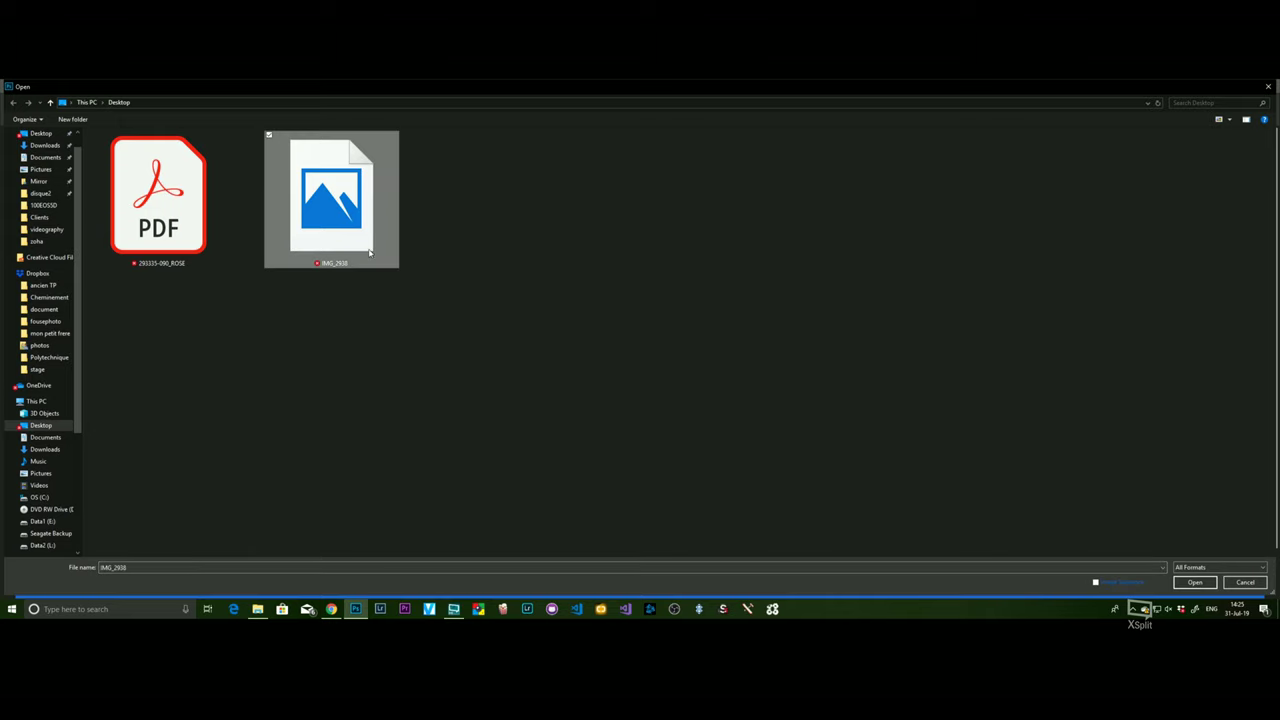
{"action": "double_click", "coordinate": [337, 207]}
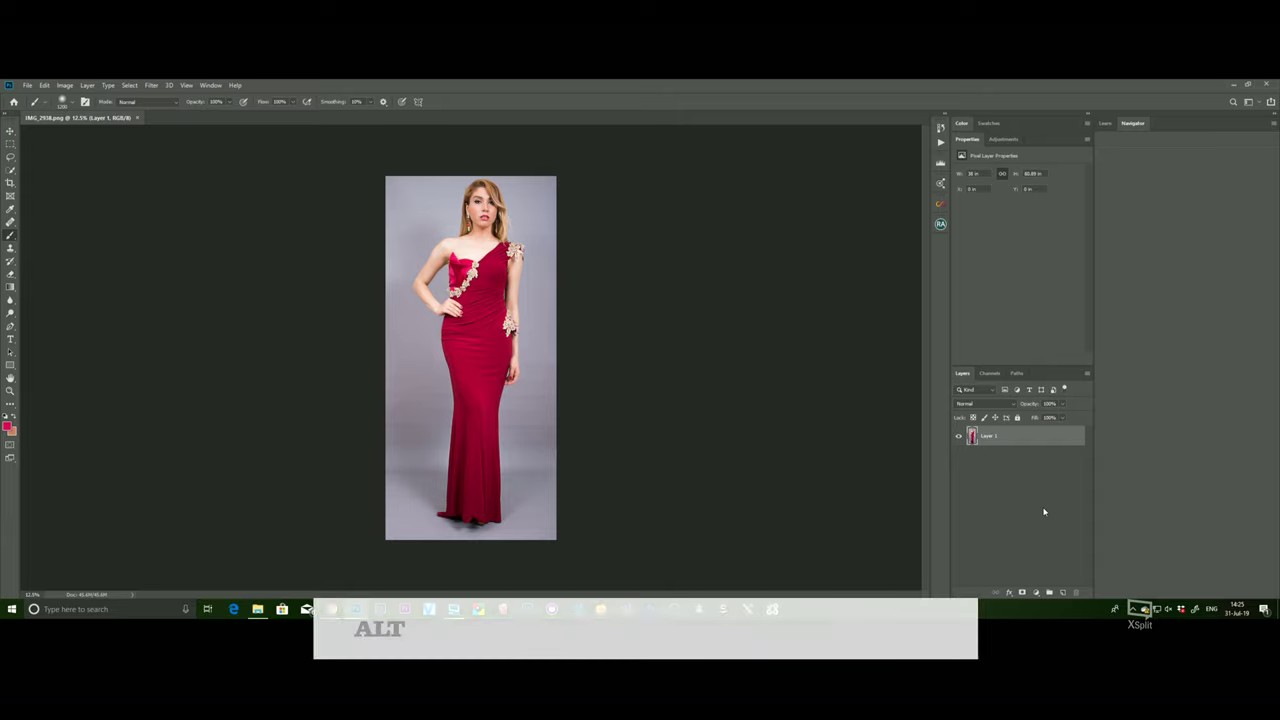
Step: Duplicate Layer 1 with Ctrl+J to create Layer 1 copy
{"action": "key", "text": "ctrl+j"}
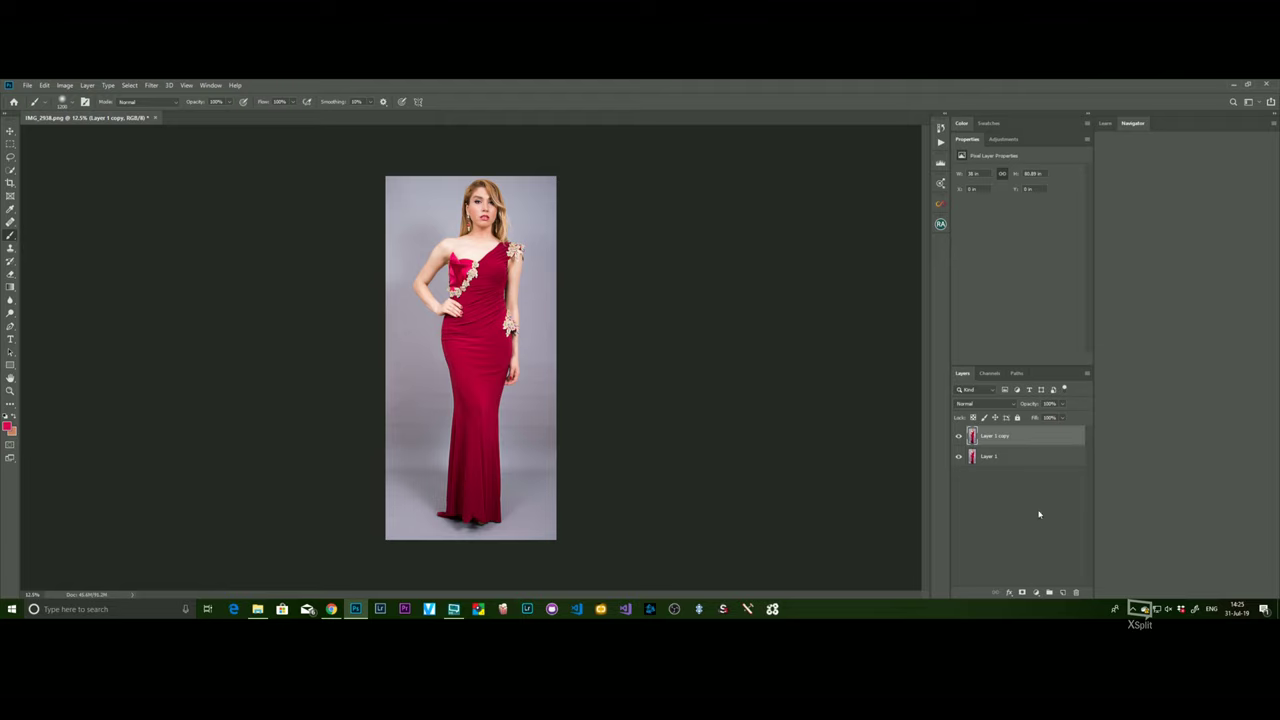
{"action": "left_click", "coordinate": [1036, 592]}
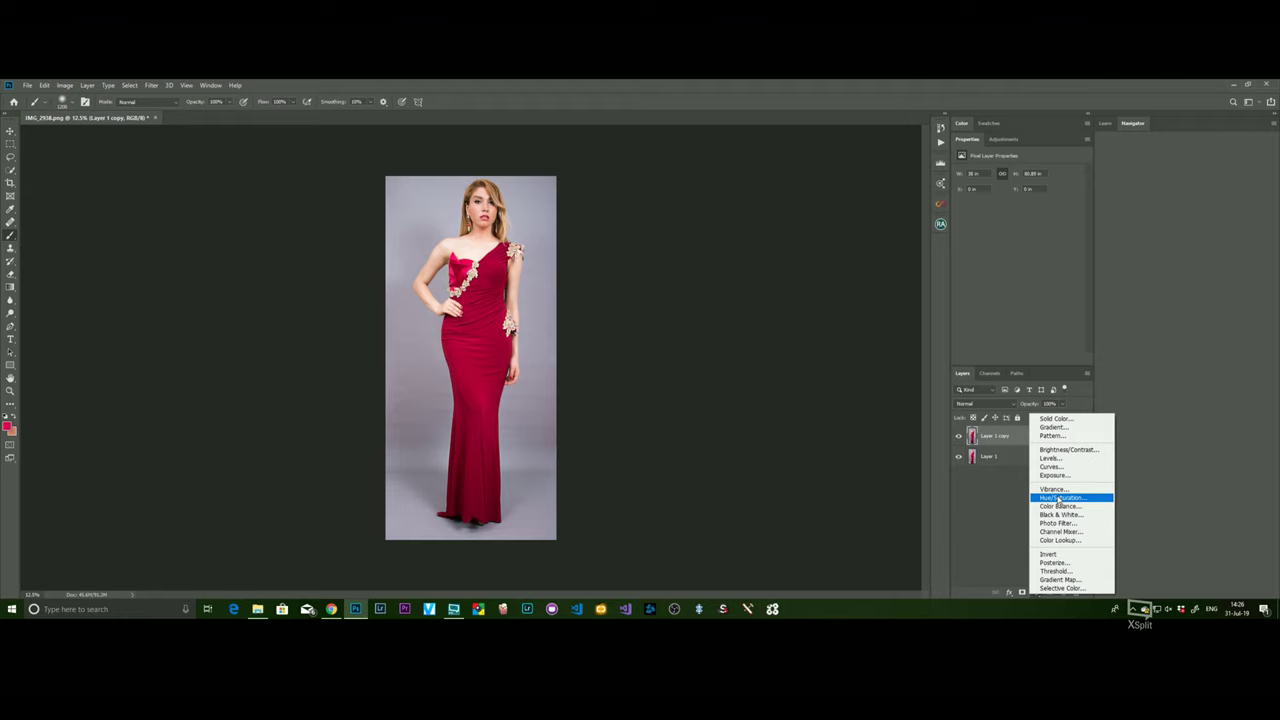
Step: Add a Hue/Saturation adjustment layer above Layer 1 copy
{"action": "left_click", "coordinate": [990, 531]}
{"action": "left_click", "coordinate": [1035, 592]}
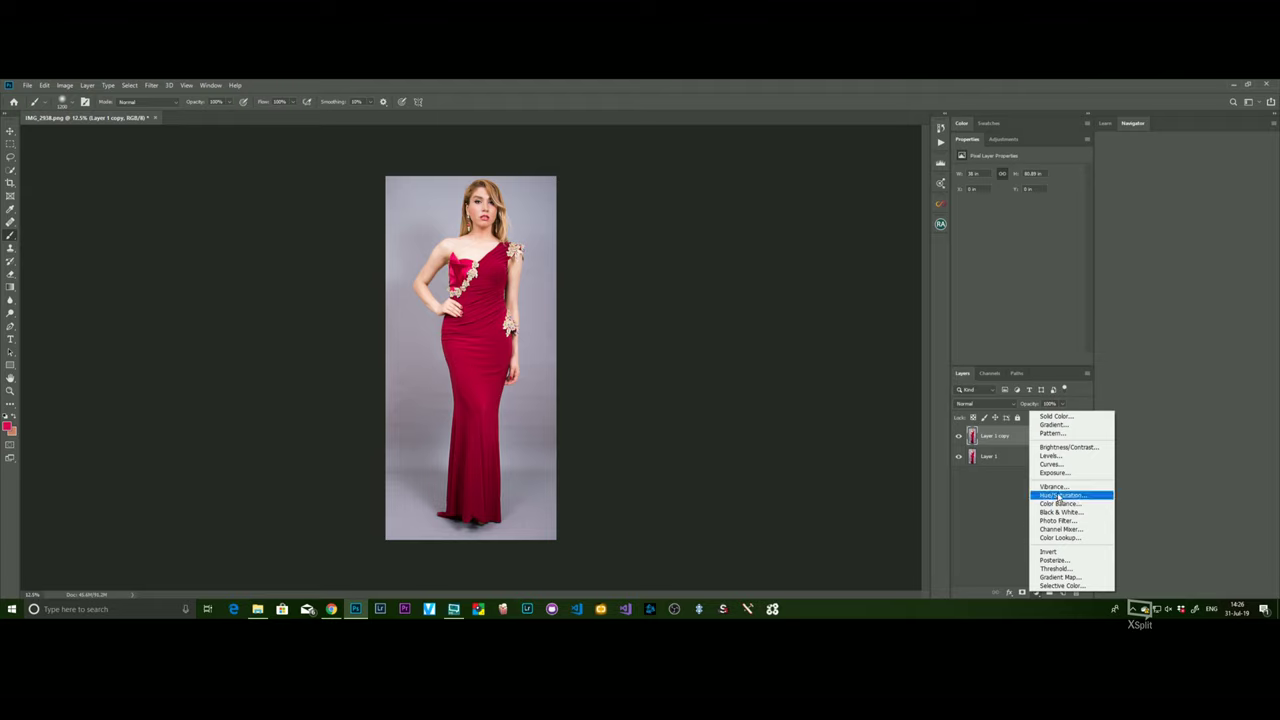
{"action": "left_click", "coordinate": [1062, 497]}
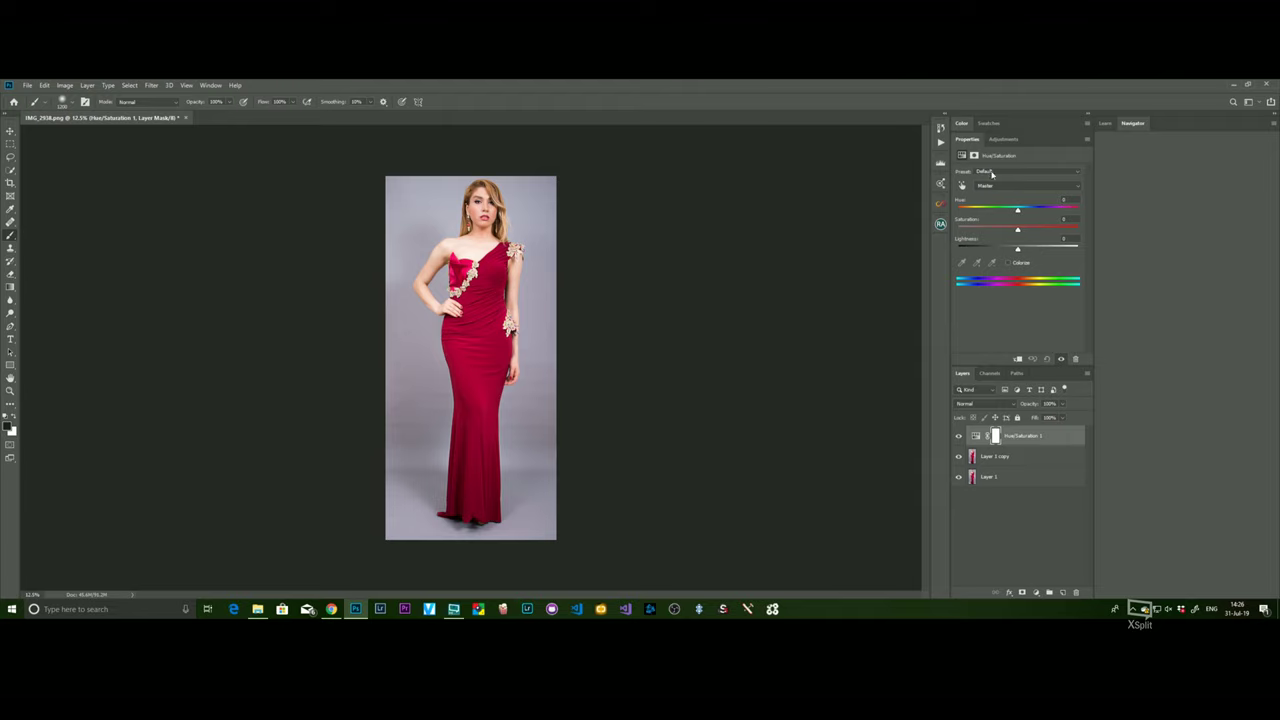
Step: Preview the Red Boost and Yellow Boost presets, then return to Default
{"action": "left_click", "coordinate": [1030, 174]}
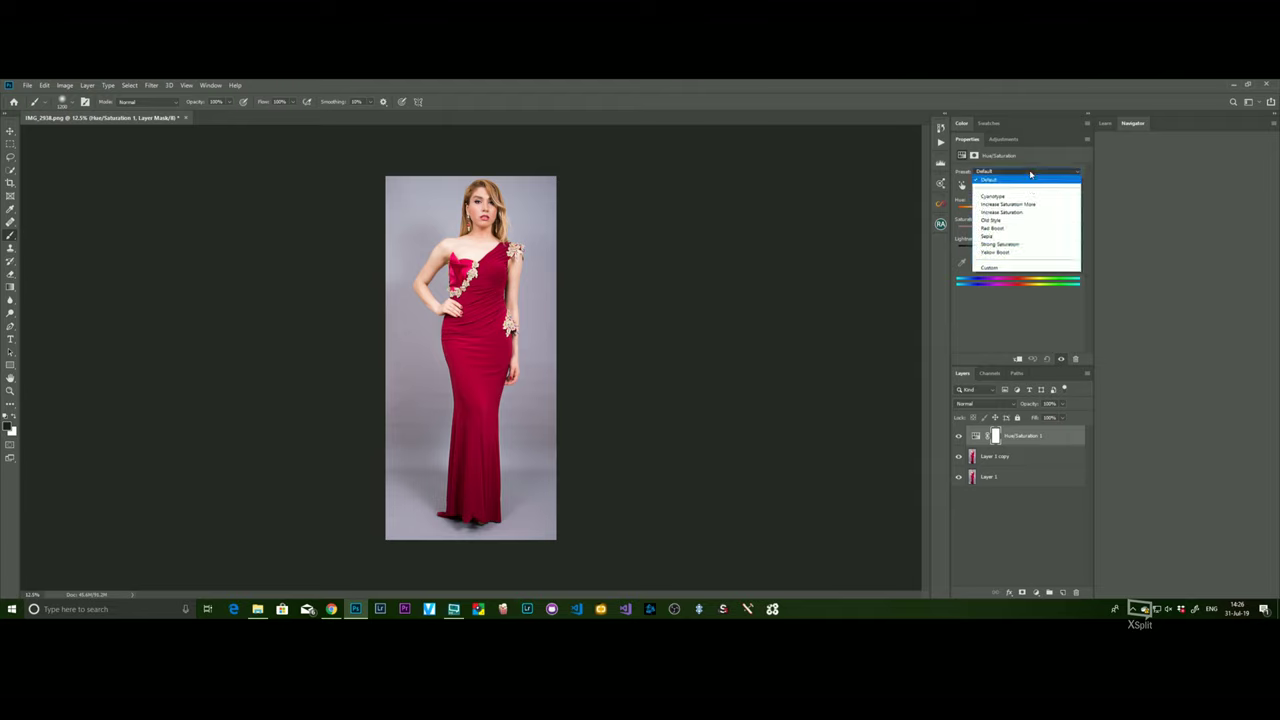
{"action": "left_click", "coordinate": [995, 228]}
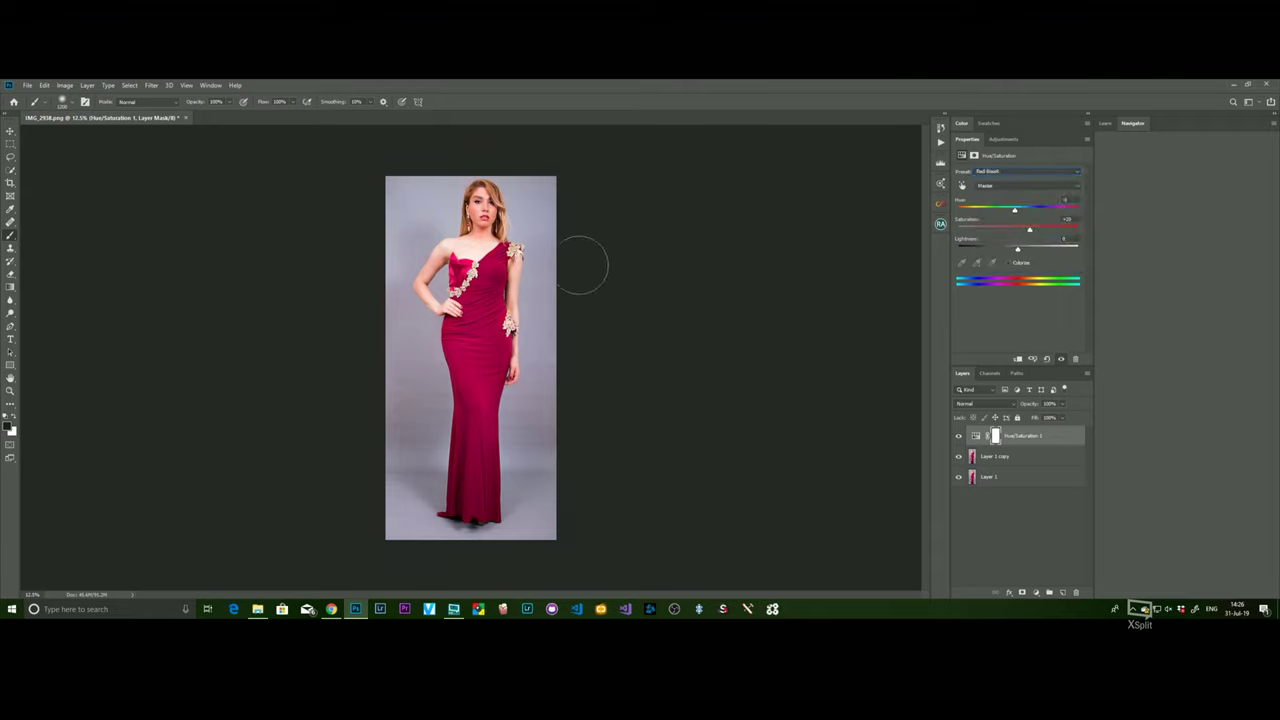
{"action": "left_click", "coordinate": [1058, 176]}
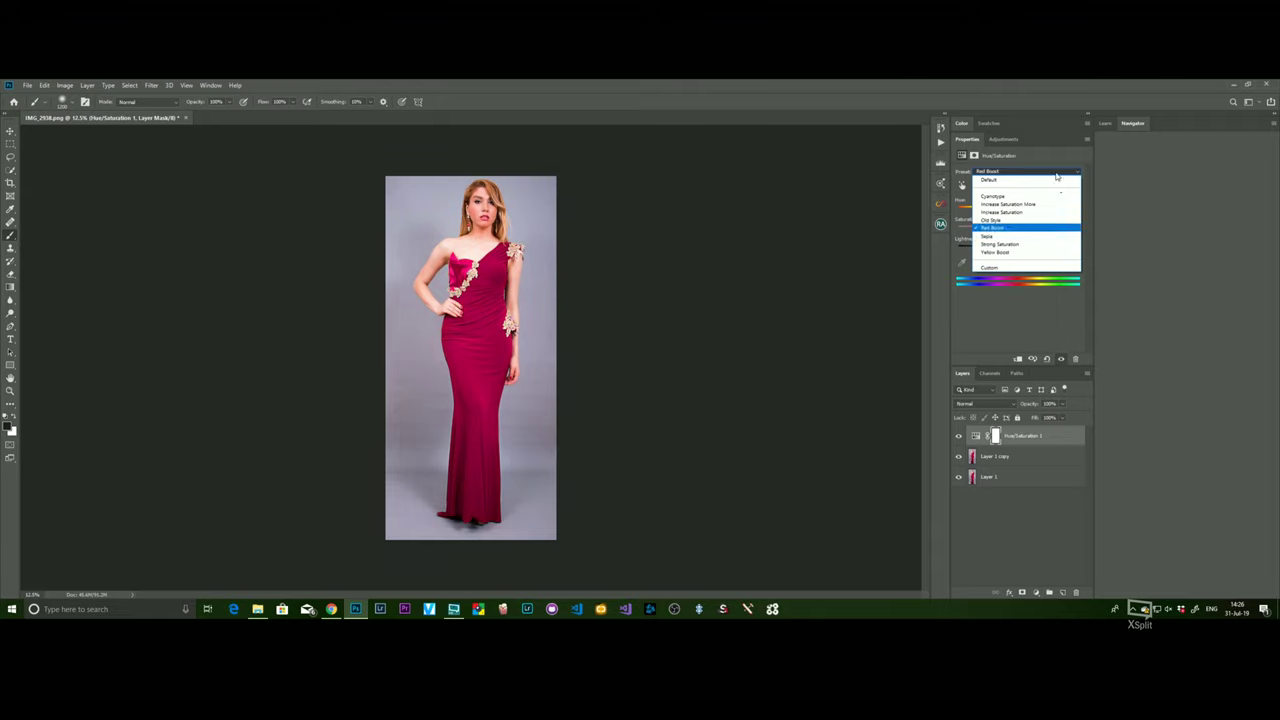
{"action": "left_click", "coordinate": [1016, 253]}
{"action": "left_click", "coordinate": [1061, 172]}
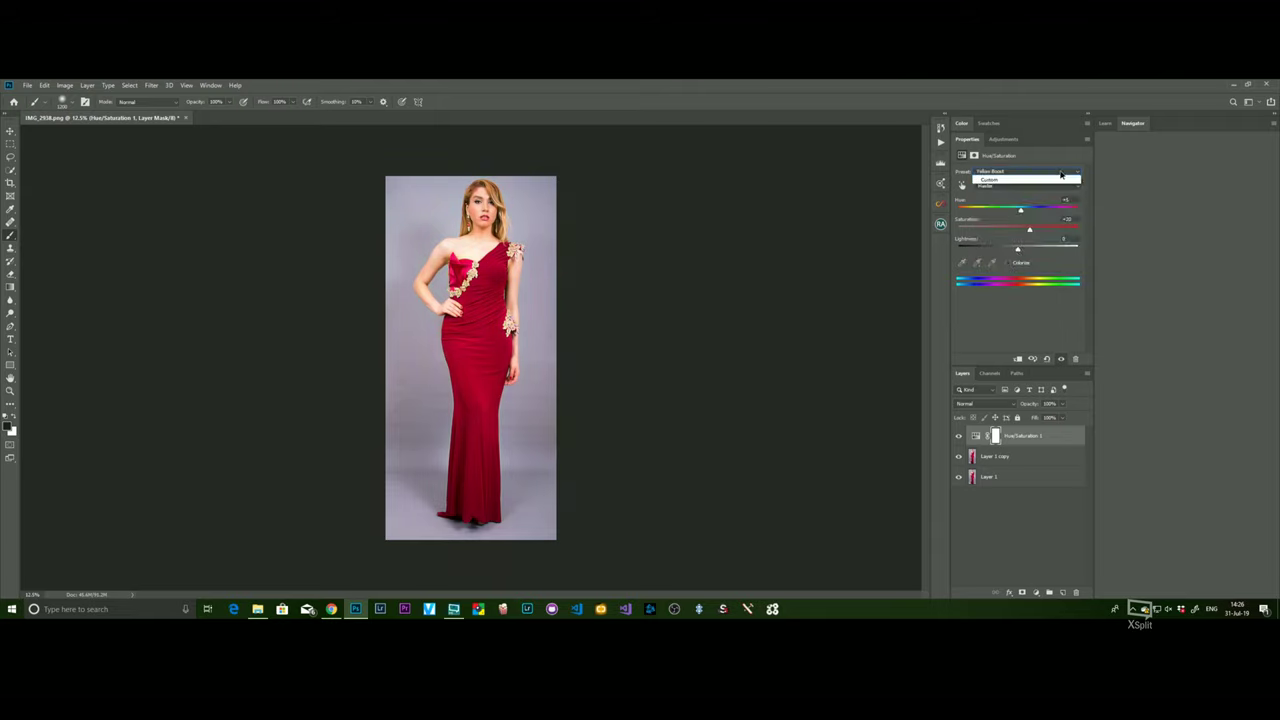
{"action": "left_click", "coordinate": [999, 185]}
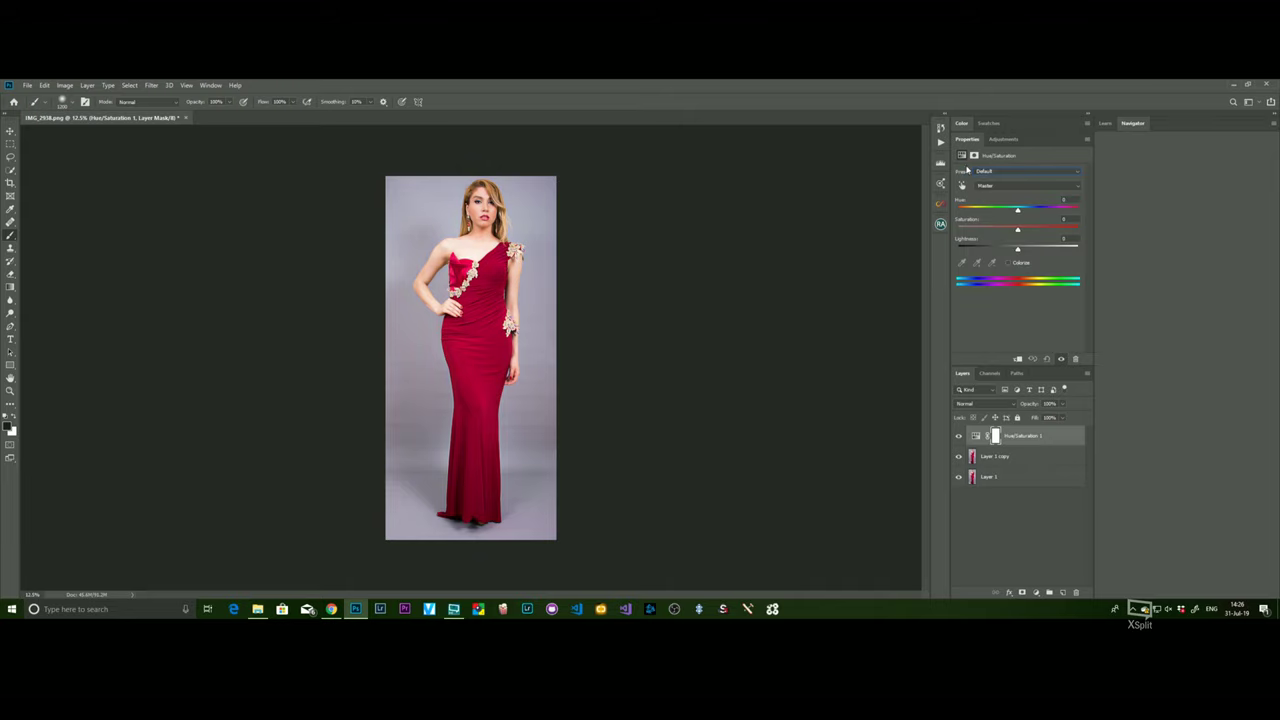
{"action": "left_click", "coordinate": [1042, 188]}
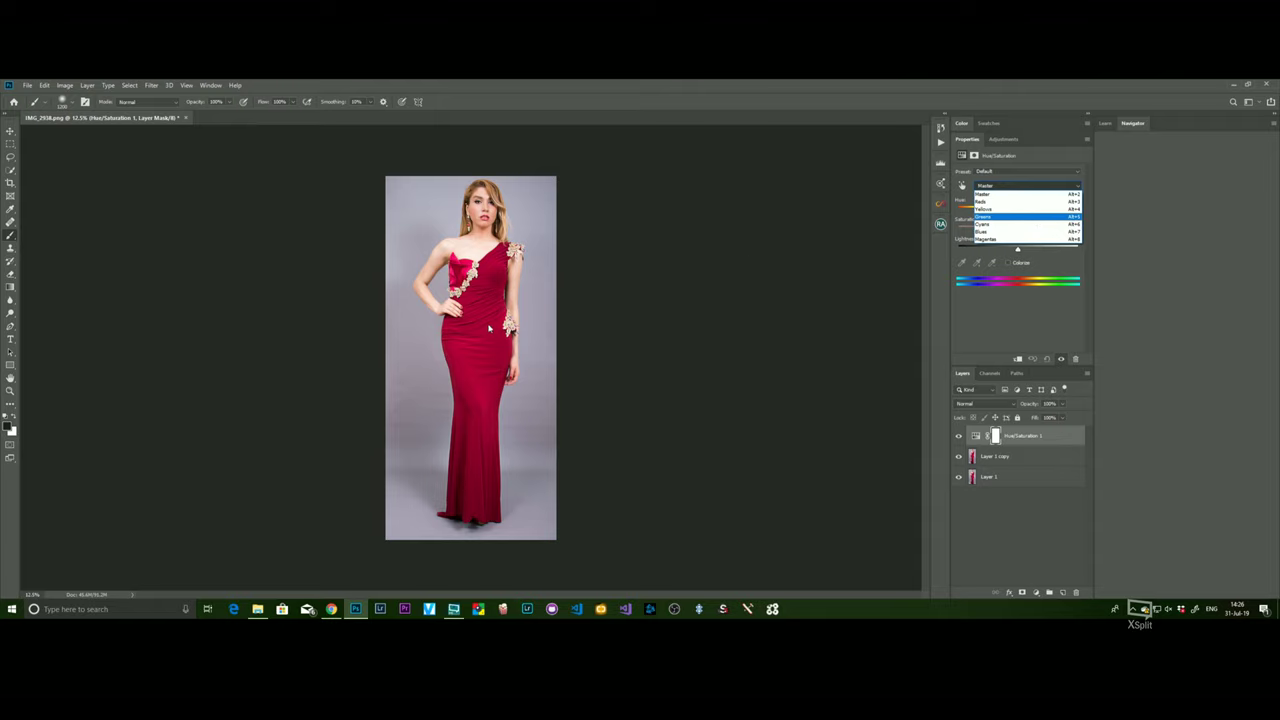
Step: Try Reds with saturation -2 and hue +16, then return to Master
{"action": "left_click", "coordinate": [999, 206]}
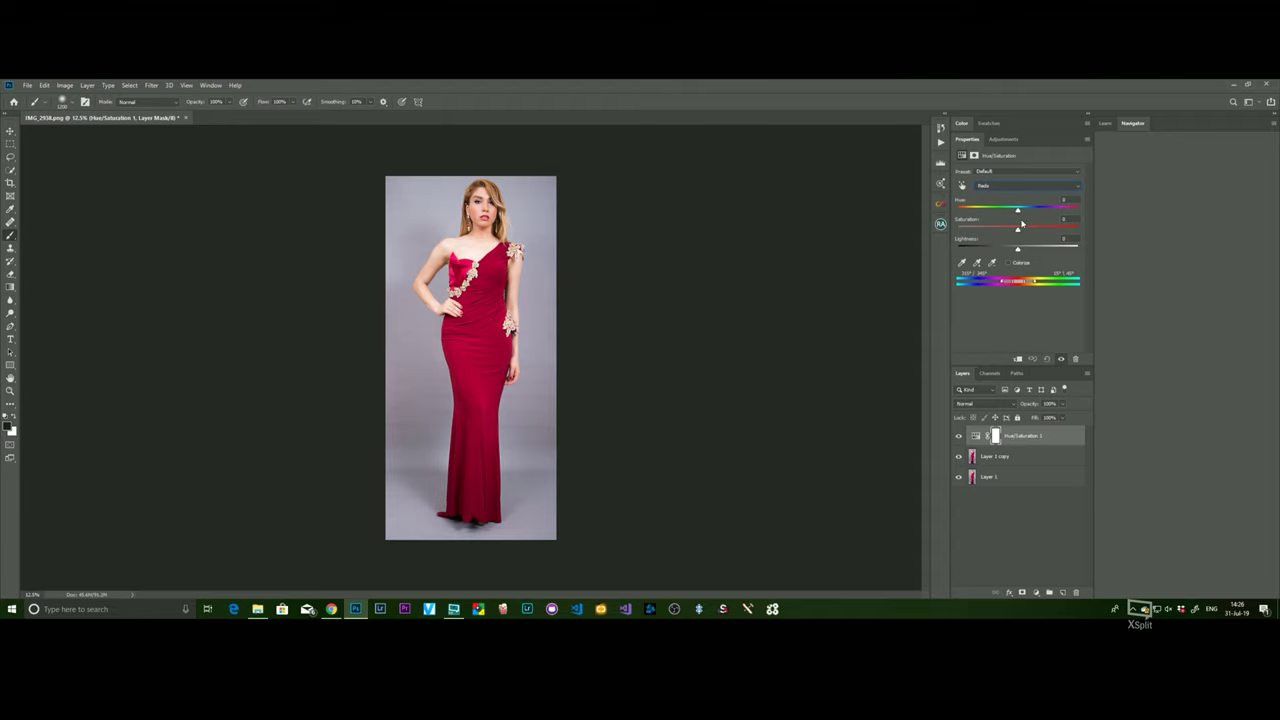
{"action": "mouse_move", "coordinate": [1017, 231]}
{"action": "left_mouse_down"}
{"action": "mouse_move", "coordinate": [1061, 231]}
{"action": "mouse_move", "coordinate": [1019, 236]}
{"action": "left_mouse_up"}
{"action": "mouse_move", "coordinate": [1018, 209]}
{"action": "left_mouse_down"}
{"action": "mouse_move", "coordinate": [1035, 210]}
{"action": "mouse_move", "coordinate": [1018, 210]}
{"action": "left_mouse_up"}
{"action": "left_click", "coordinate": [1029, 189]}
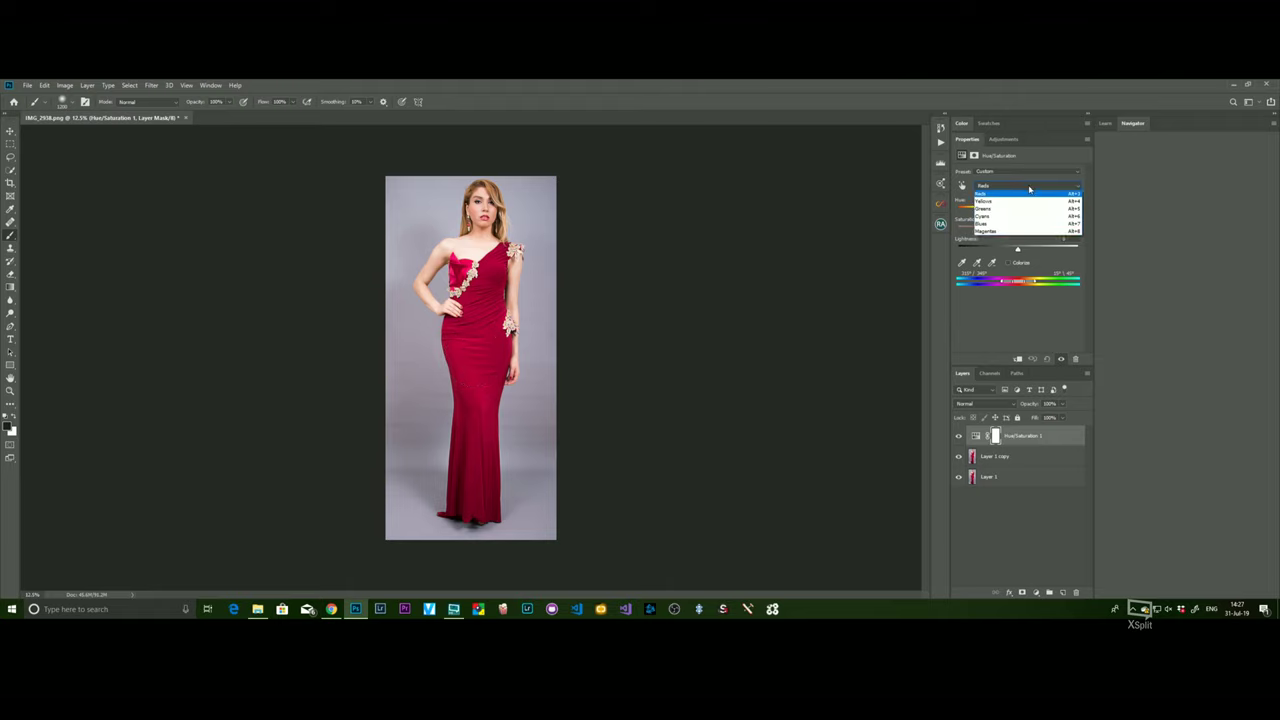
{"action": "left_click", "coordinate": [996, 199]}
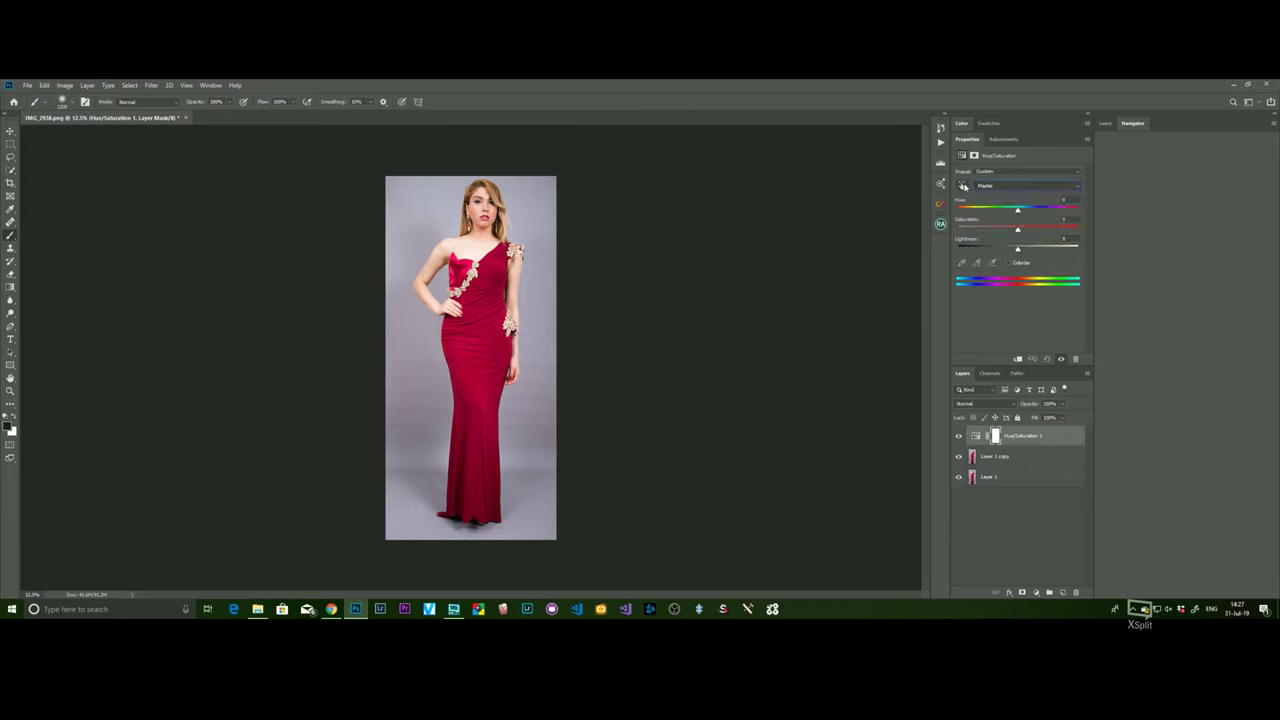
Step: Sample the gown with the on-image picker, choose Reds, and shift its hue toward magenta
{"action": "left_click", "coordinate": [962, 186]}
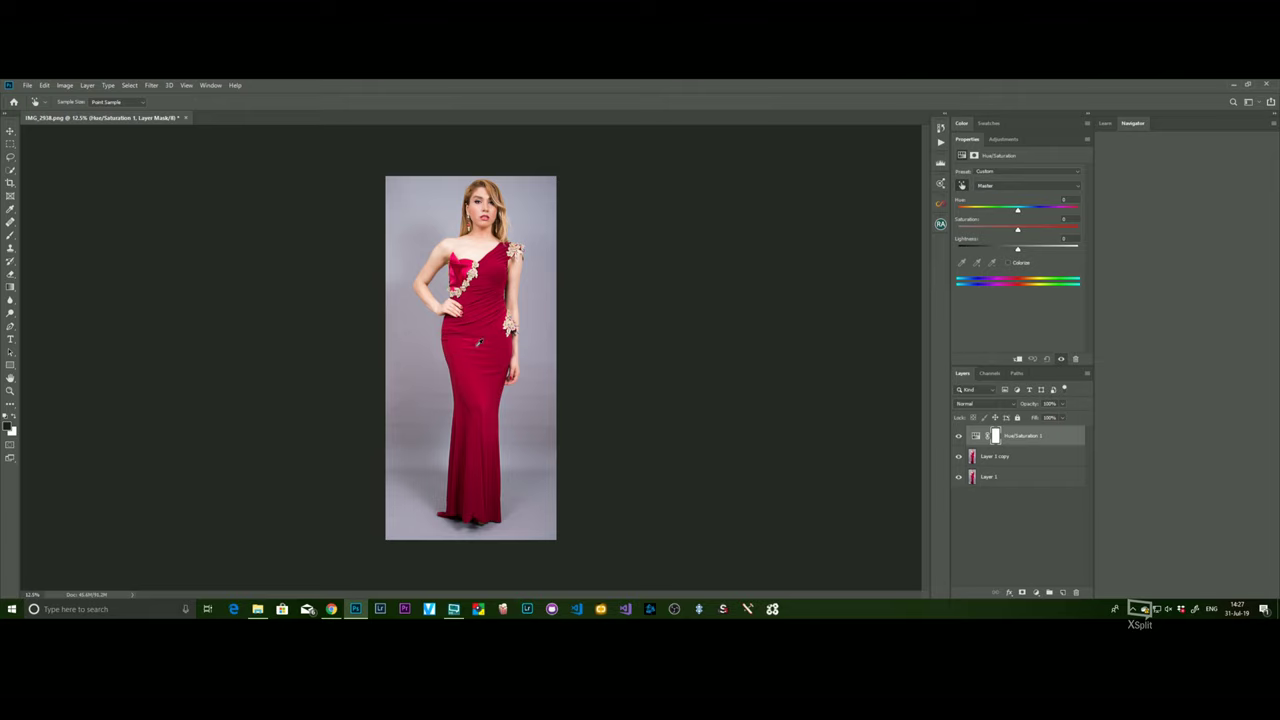
{"action": "left_click", "coordinate": [469, 347]}
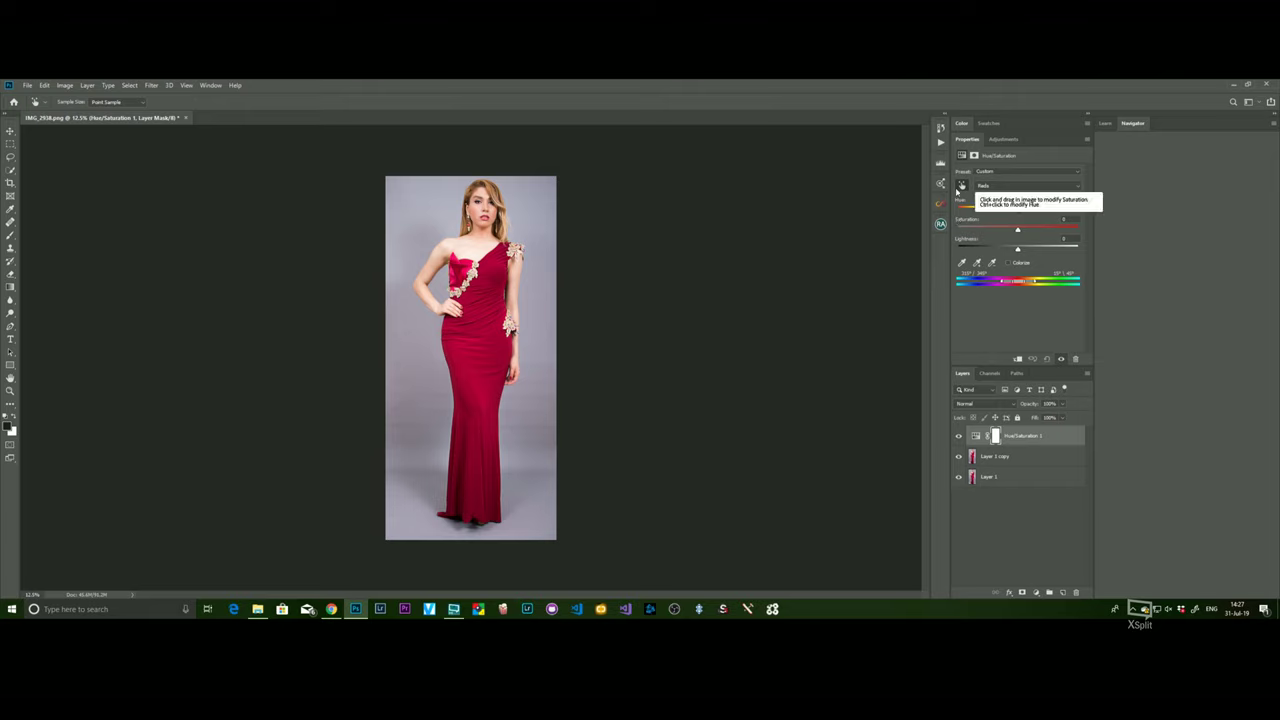
{"action": "left_click", "coordinate": [997, 189]}
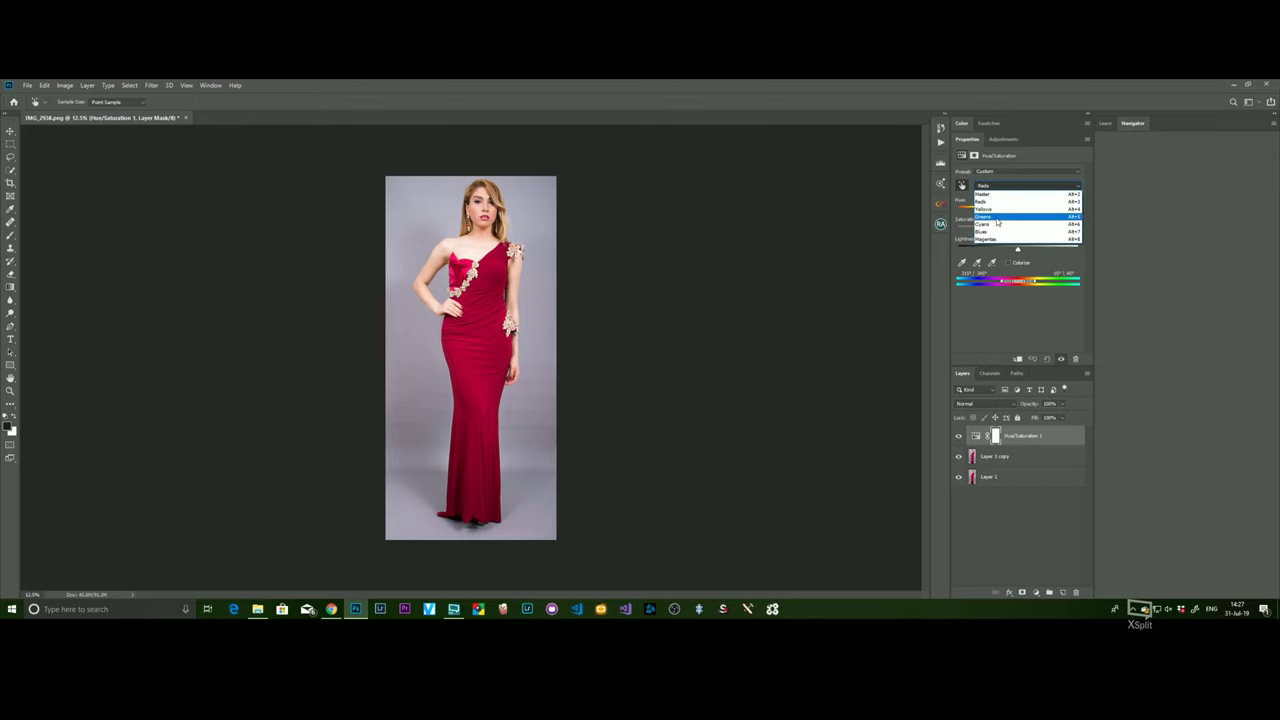
{"action": "left_click", "coordinate": [990, 203]}
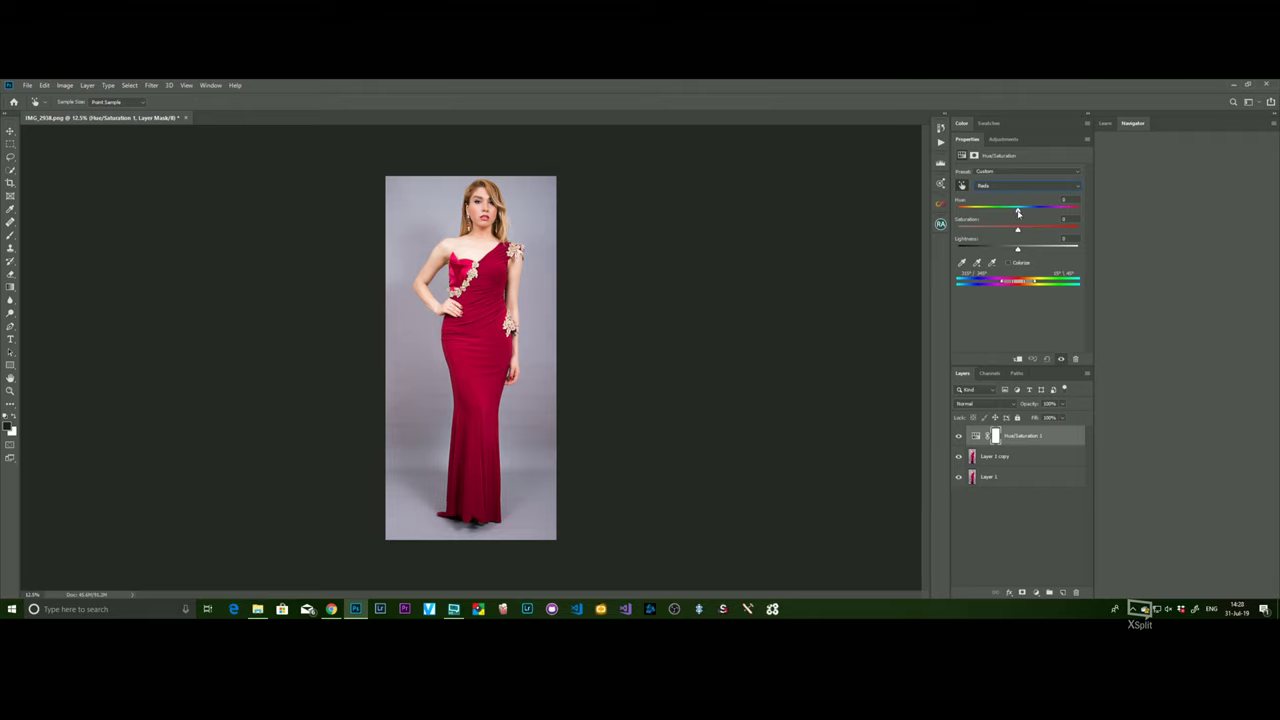
{"action": "mouse_move", "coordinate": [1017, 212]}
{"action": "left_mouse_down"}
{"action": "mouse_move", "coordinate": [1006, 211]}
{"action": "mouse_move", "coordinate": [1047, 212]}
{"action": "mouse_move", "coordinate": [988, 214]}
{"action": "mouse_move", "coordinate": [1043, 218]}
{"action": "mouse_move", "coordinate": [1019, 222]}
{"action": "left_mouse_up"}
Step: Tweak Reds saturation and lightness, push Hue to about +139, and adjust the range sliders
{"action": "left_click_drag", "start_coordinate": [1018, 233], "coordinate": [1020, 240]}
{"action": "left_click", "coordinate": [1019, 250]}
{"action": "mouse_move", "coordinate": [1019, 250]}
{"action": "left_mouse_down"}
{"action": "mouse_move", "coordinate": [984, 249]}
{"action": "mouse_move", "coordinate": [1018, 250]}
{"action": "left_mouse_up"}
{"action": "left_click_drag", "start_coordinate": [1018, 213], "coordinate": [1068, 213]}
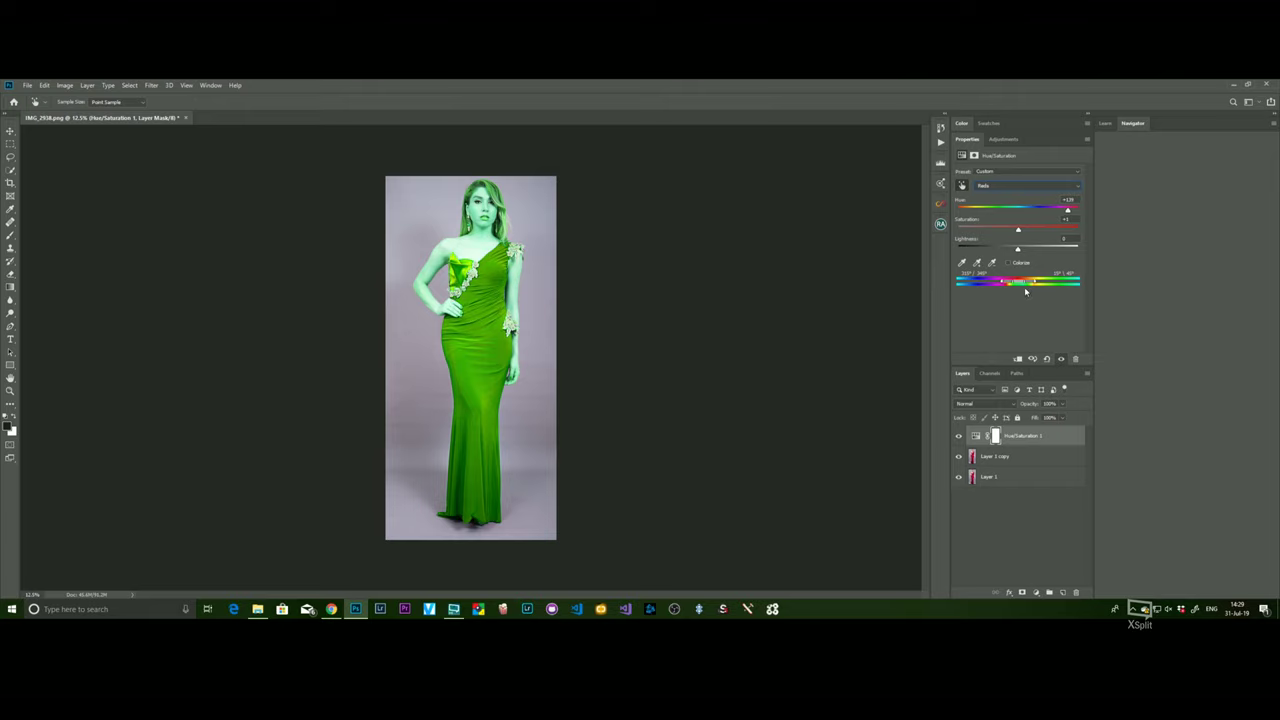
{"action": "left_click_drag", "start_coordinate": [1019, 283], "coordinate": [1014, 284]}
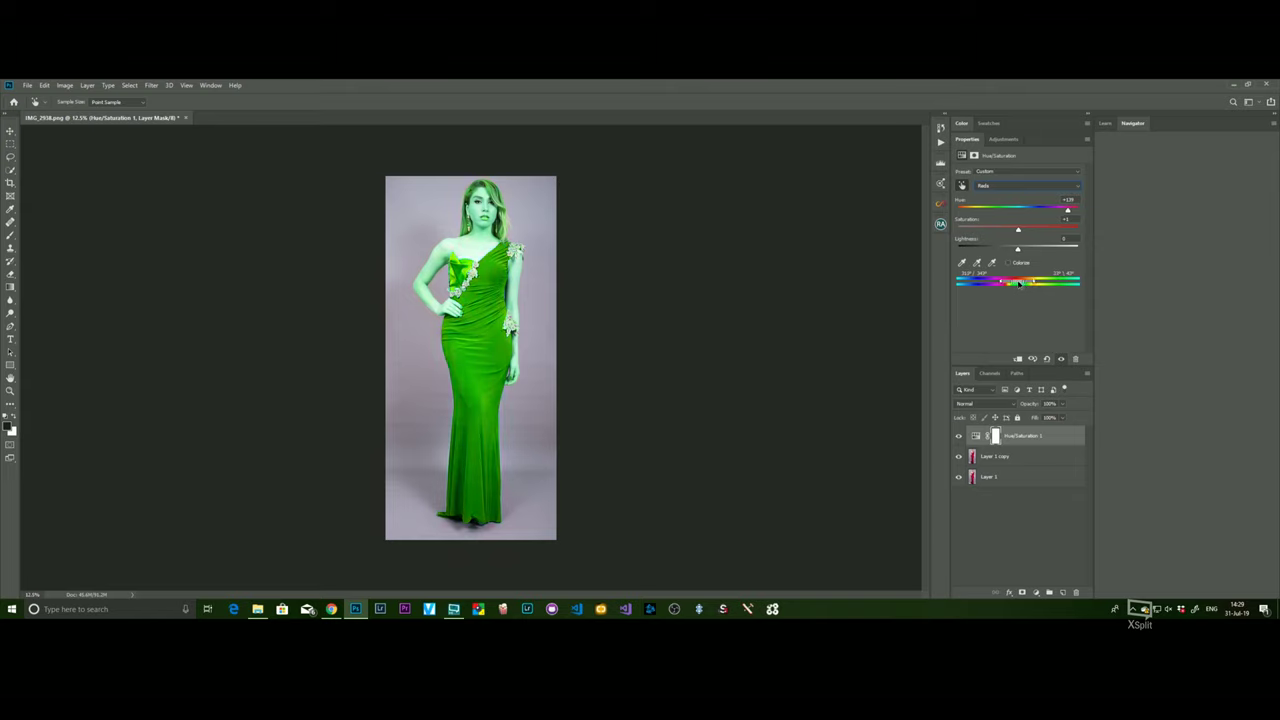
{"action": "left_click_drag", "start_coordinate": [1014, 283], "coordinate": [1004, 284]}
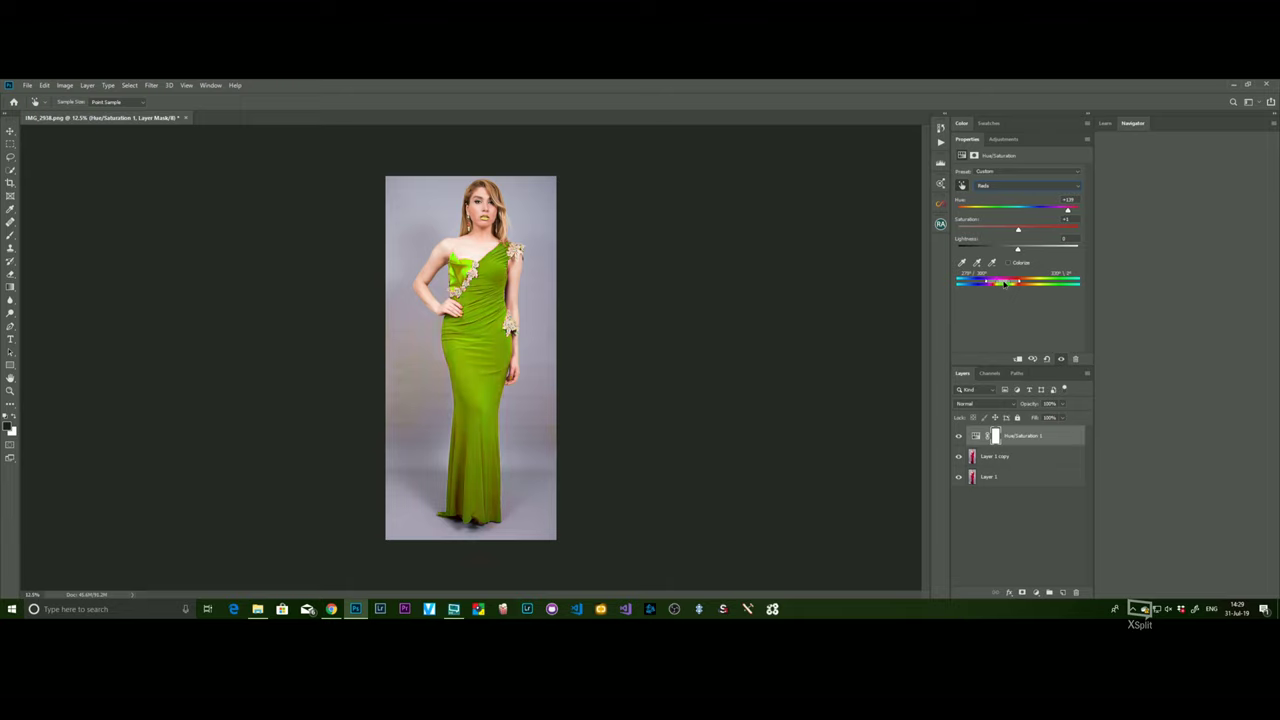
Step: Shift the Magentas hue to +180 so the gown reads green
{"action": "left_click_drag", "start_coordinate": [1004, 284], "coordinate": [996, 287]}
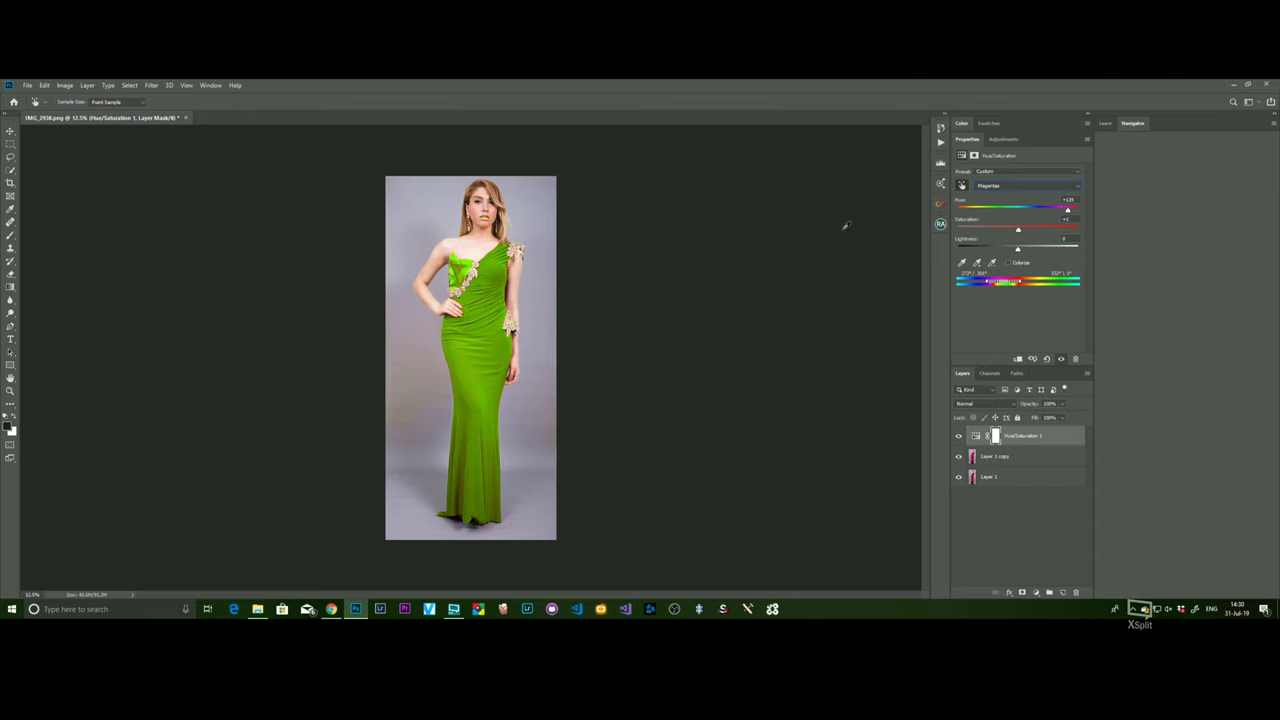
{"action": "left_click_drag", "start_coordinate": [1068, 213], "coordinate": [1018, 212]}
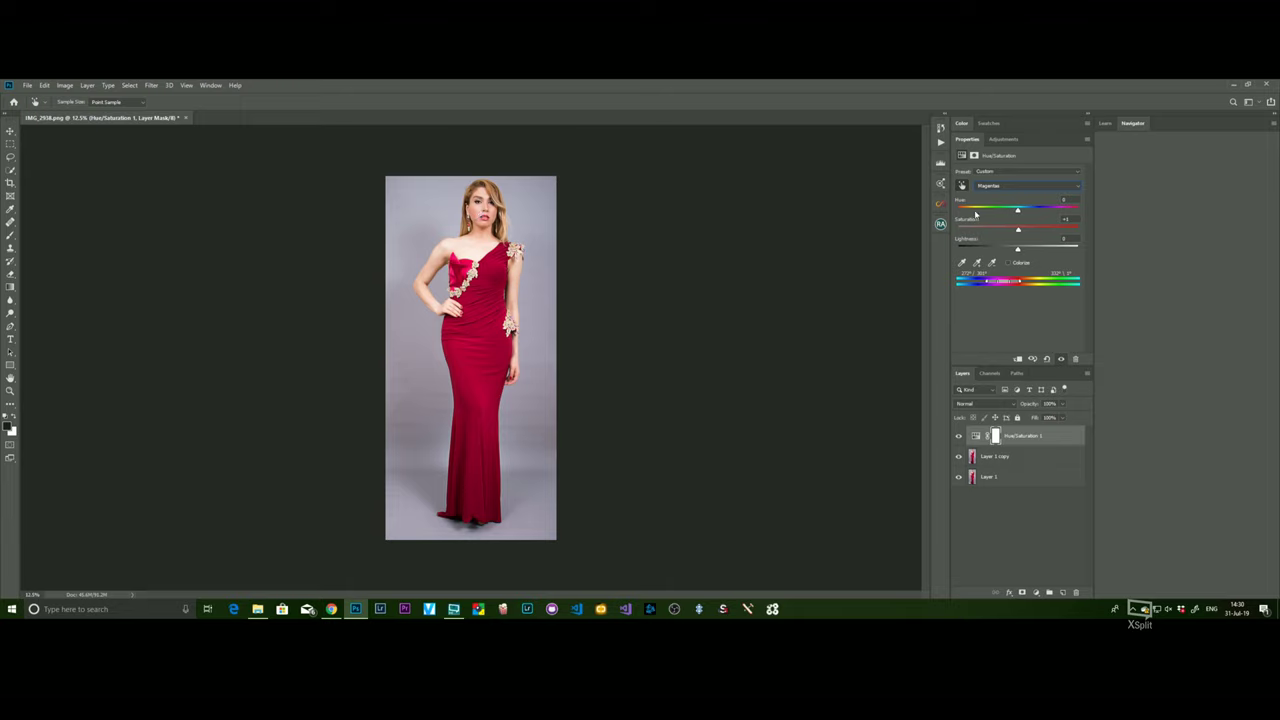
{"action": "left_click_drag", "start_coordinate": [1017, 207], "coordinate": [1068, 210]}
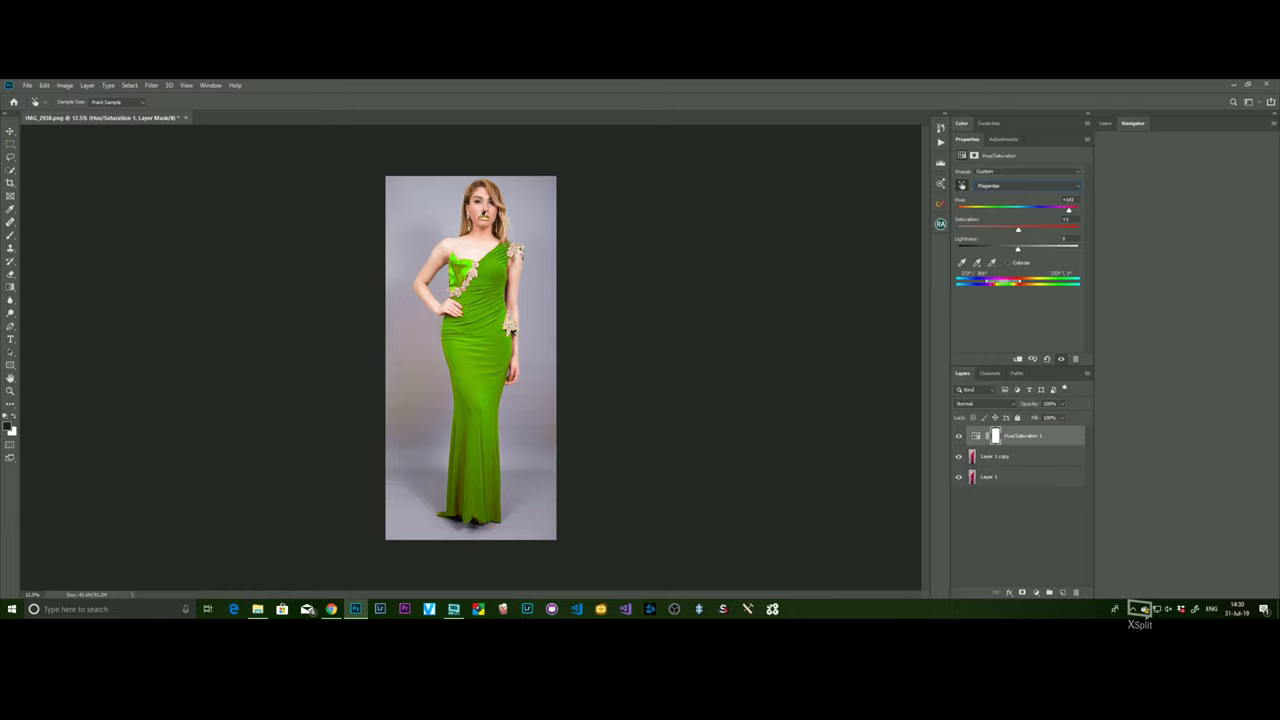
Step: Zoom in on the model's lips and chin, then zoom back out to the full image
{"action": "left_click", "coordinate": [10, 391]}
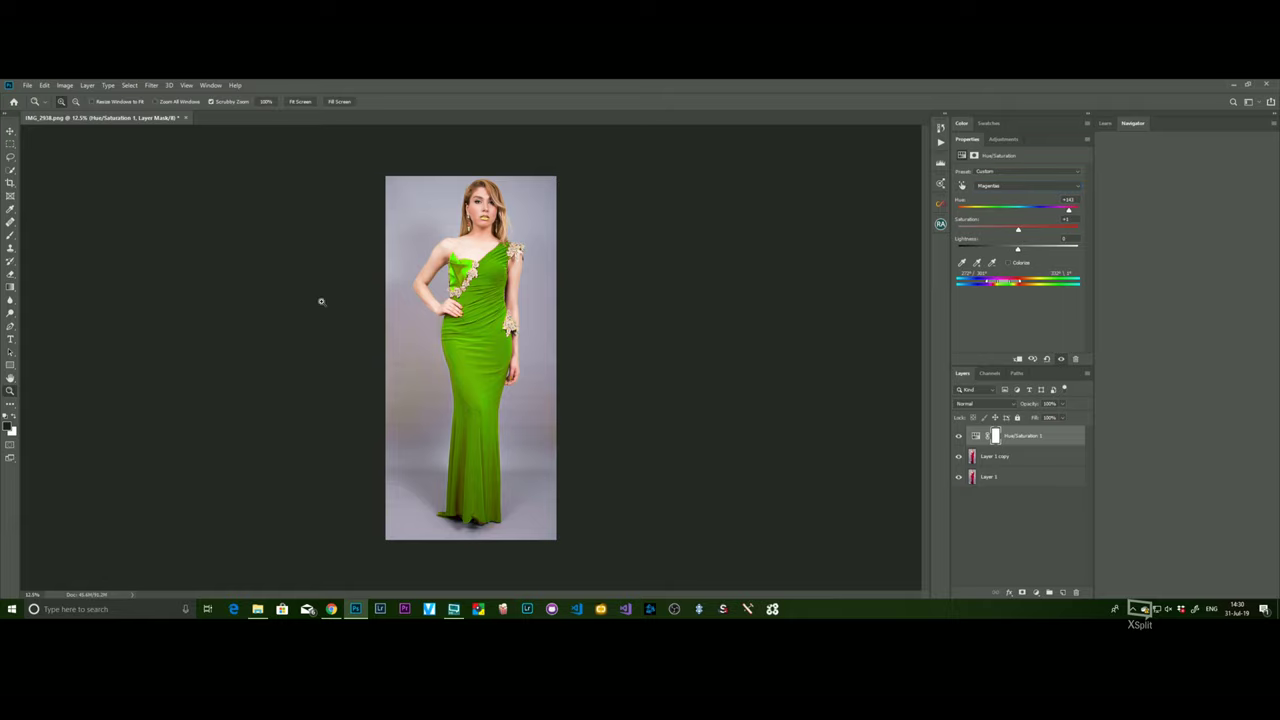
{"action": "left_click_drag", "start_coordinate": [488, 218], "coordinate": [474, 252]}
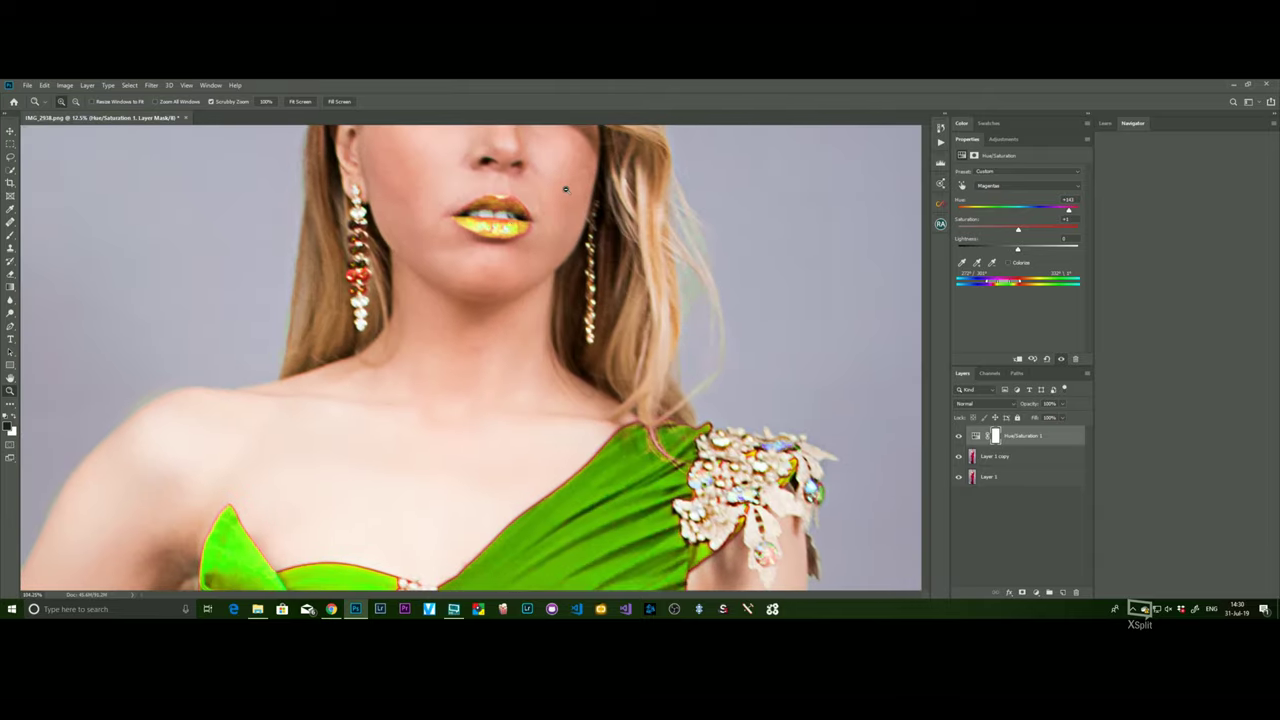
{"action": "key", "text": "ctrl+minus"}
{"action": "key", "text": "ctrl+minus"}
{"action": "key", "text": "ctrl+minus"}
{"action": "left_click_drag", "start_coordinate": [490, 273], "coordinate": [474, 277]}
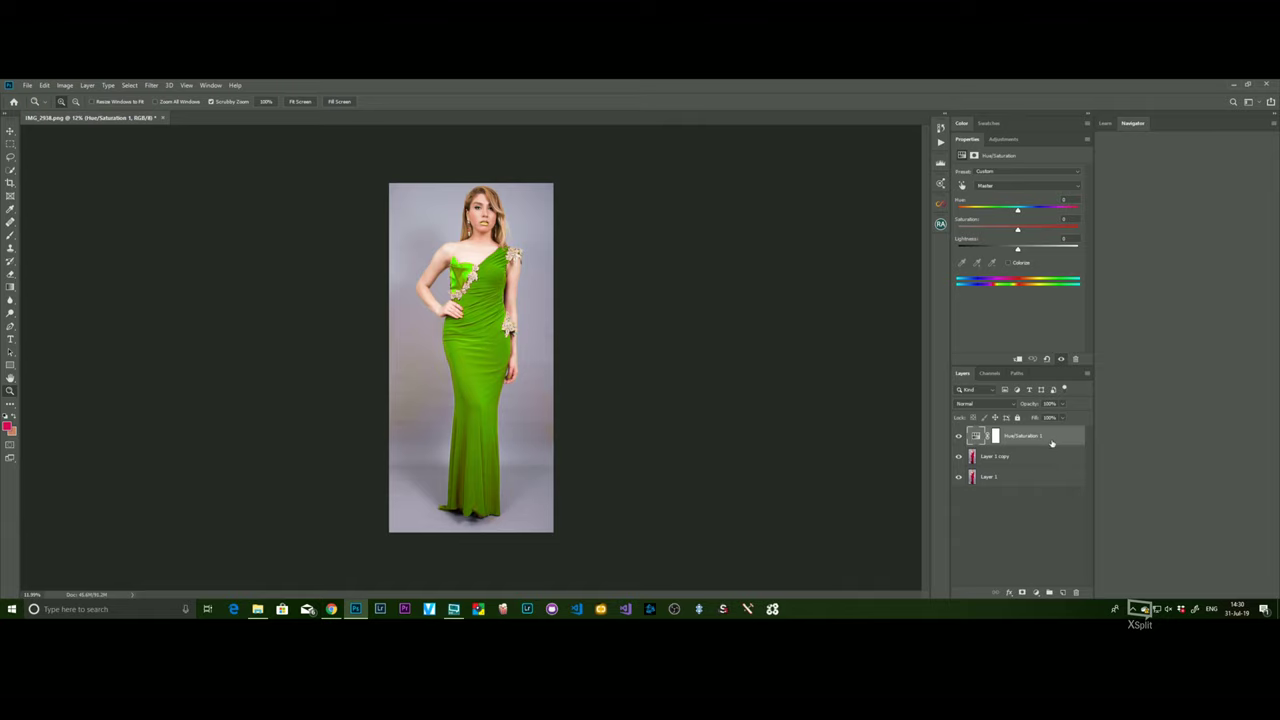
Step: Paint black at 100% opacity on the Hue/Saturation mask over the head and neckline
{"action": "left_click", "coordinate": [995, 436]}
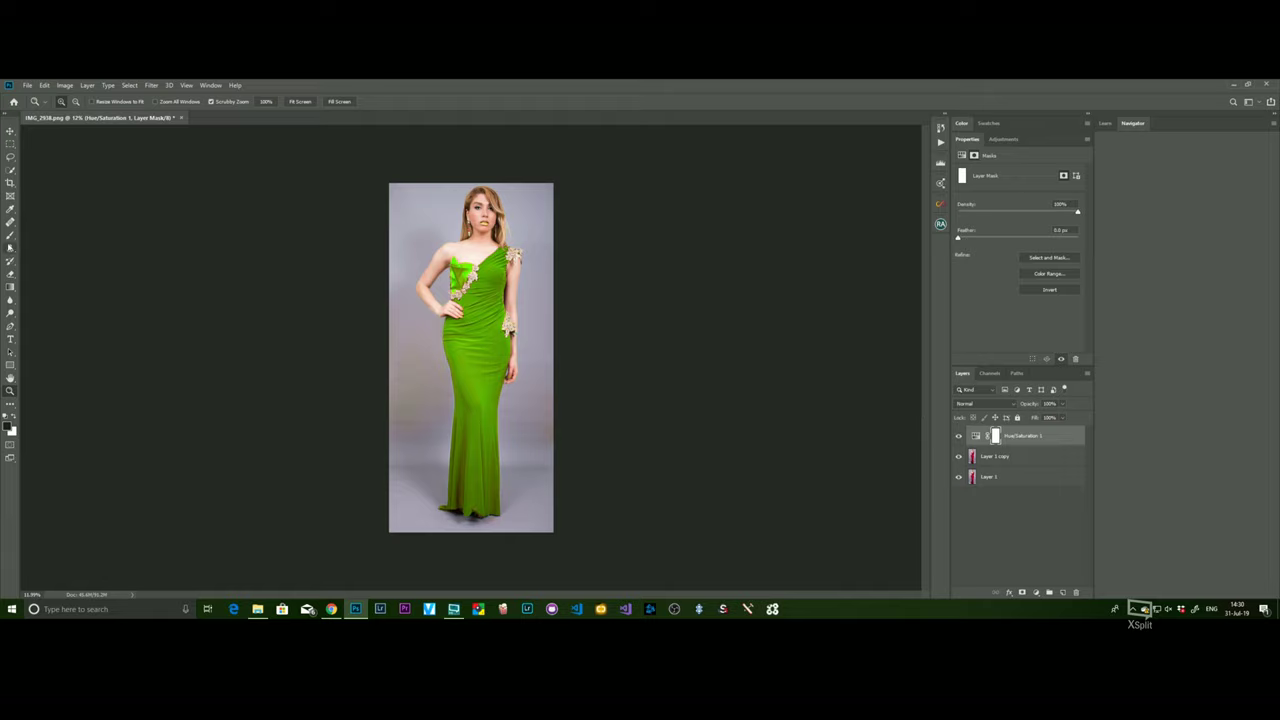
{"action": "left_click", "coordinate": [11, 236]}
{"action": "right_click", "coordinate": [11, 236]}
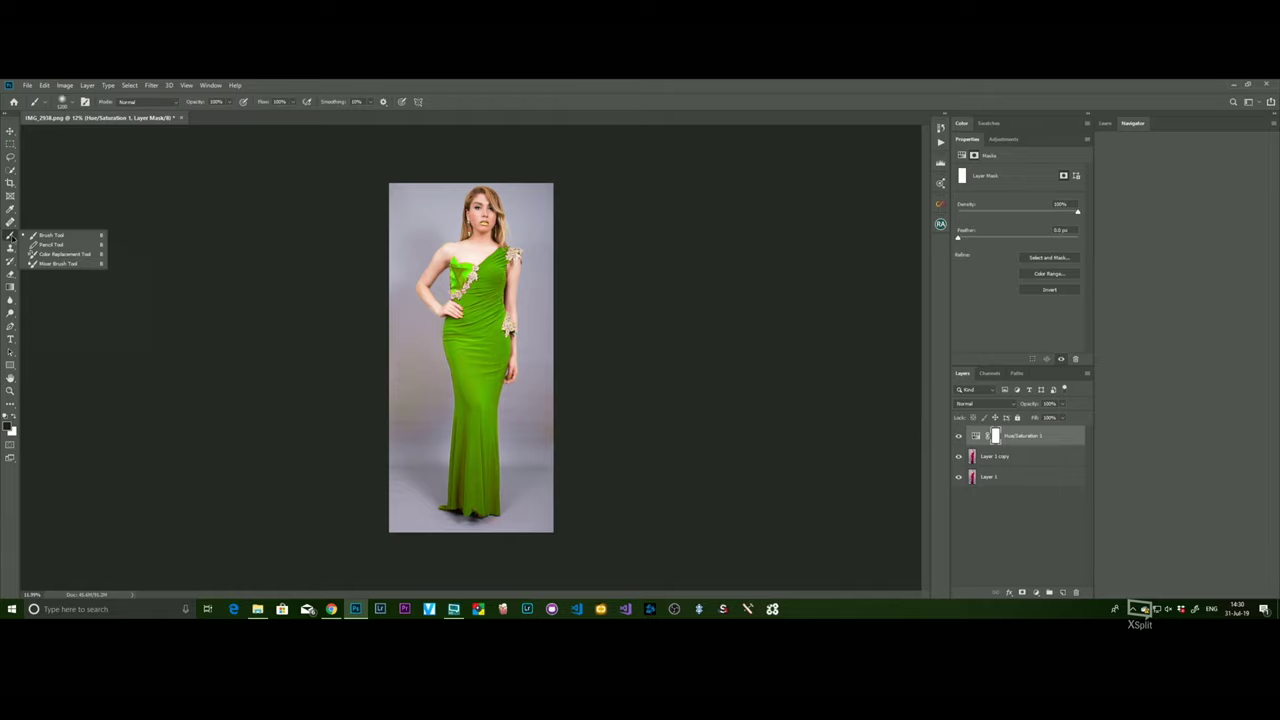
{"action": "left_click", "coordinate": [52, 237]}
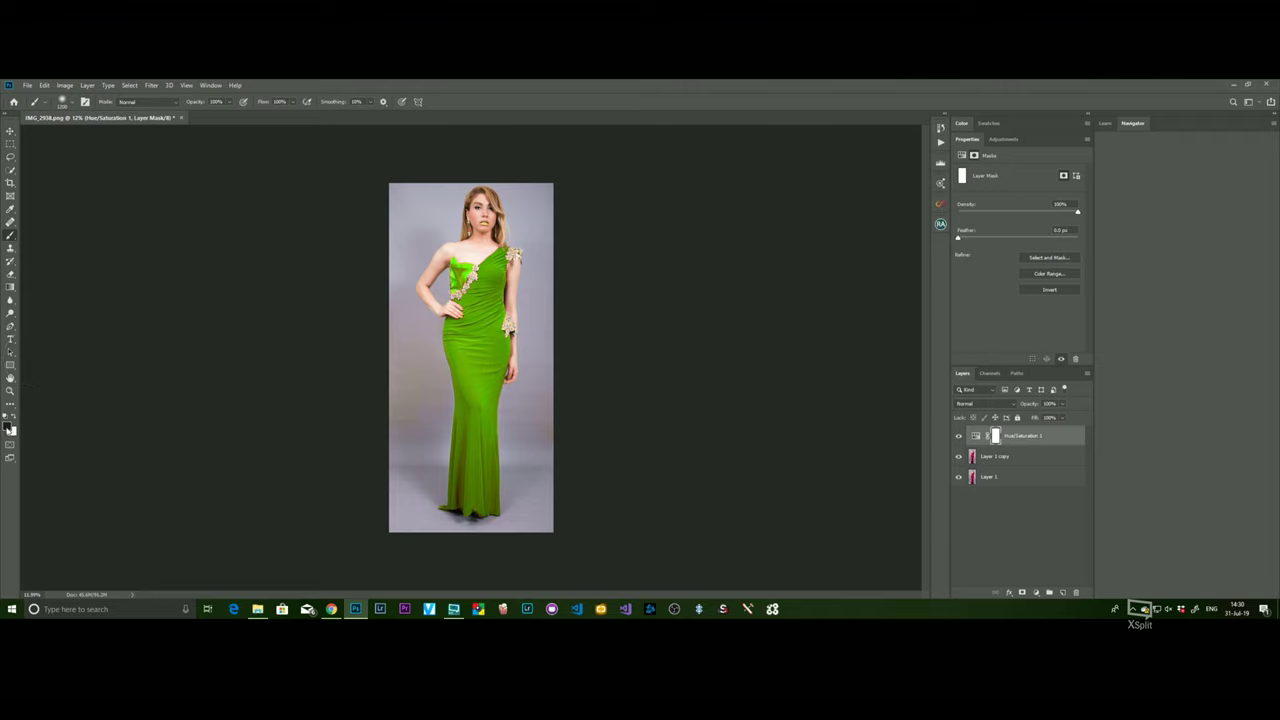
{"action": "left_click", "coordinate": [7, 424]}
{"action": "left_click", "coordinate": [197, 103]}
{"action": "key", "text": "Return"}
{"action": "left_click_drag", "start_coordinate": [463, 212], "coordinate": [452, 255]}
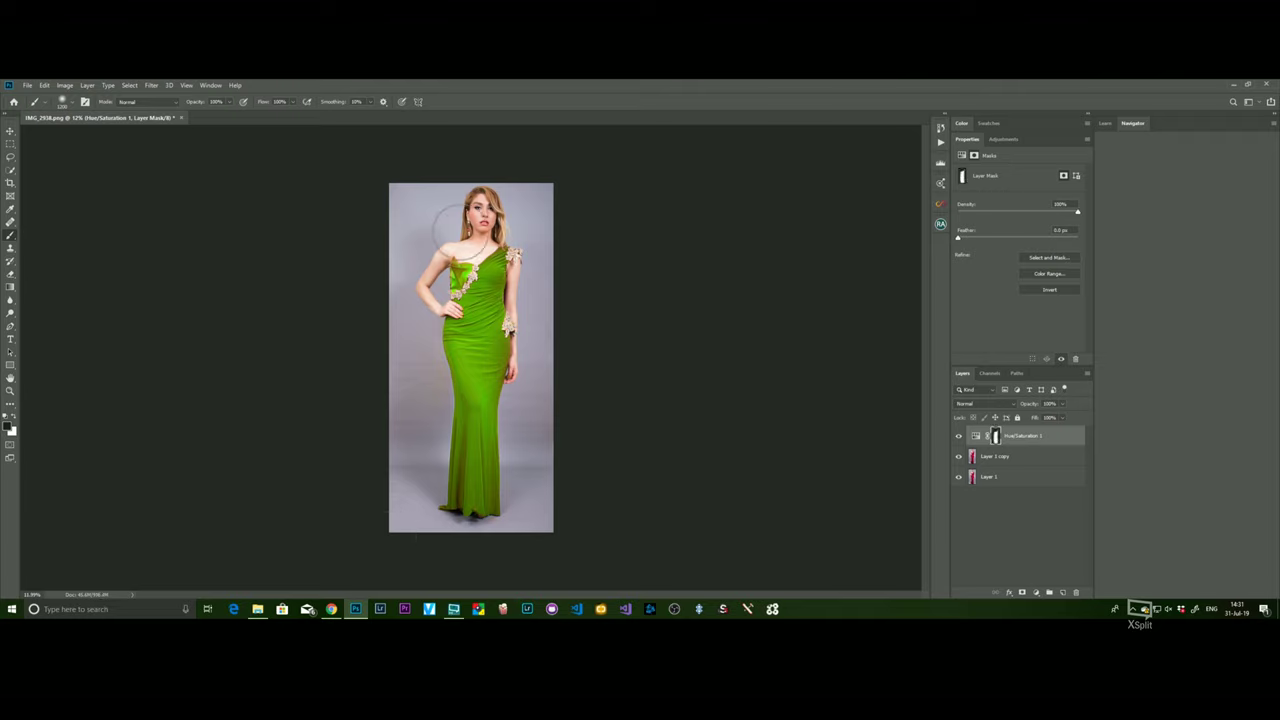
{"action": "left_click", "coordinate": [975, 436]}
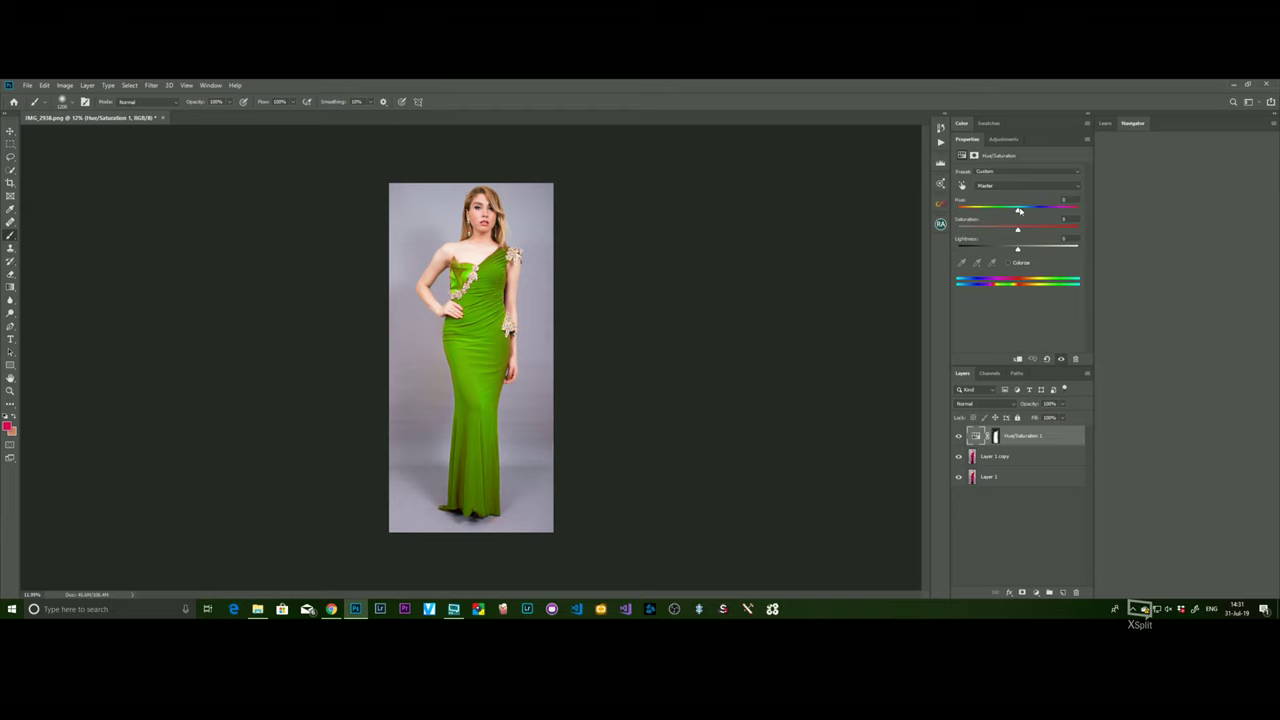
Step: Shift the masked gown toward olive yellow-green, then delete the Hue/Saturation 1 layer
{"action": "mouse_move", "coordinate": [1018, 211]}
{"action": "left_mouse_down"}
{"action": "mouse_move", "coordinate": [1031, 226]}
{"action": "mouse_move", "coordinate": [989, 234]}
{"action": "mouse_move", "coordinate": [1038, 238]}
{"action": "left_mouse_up"}
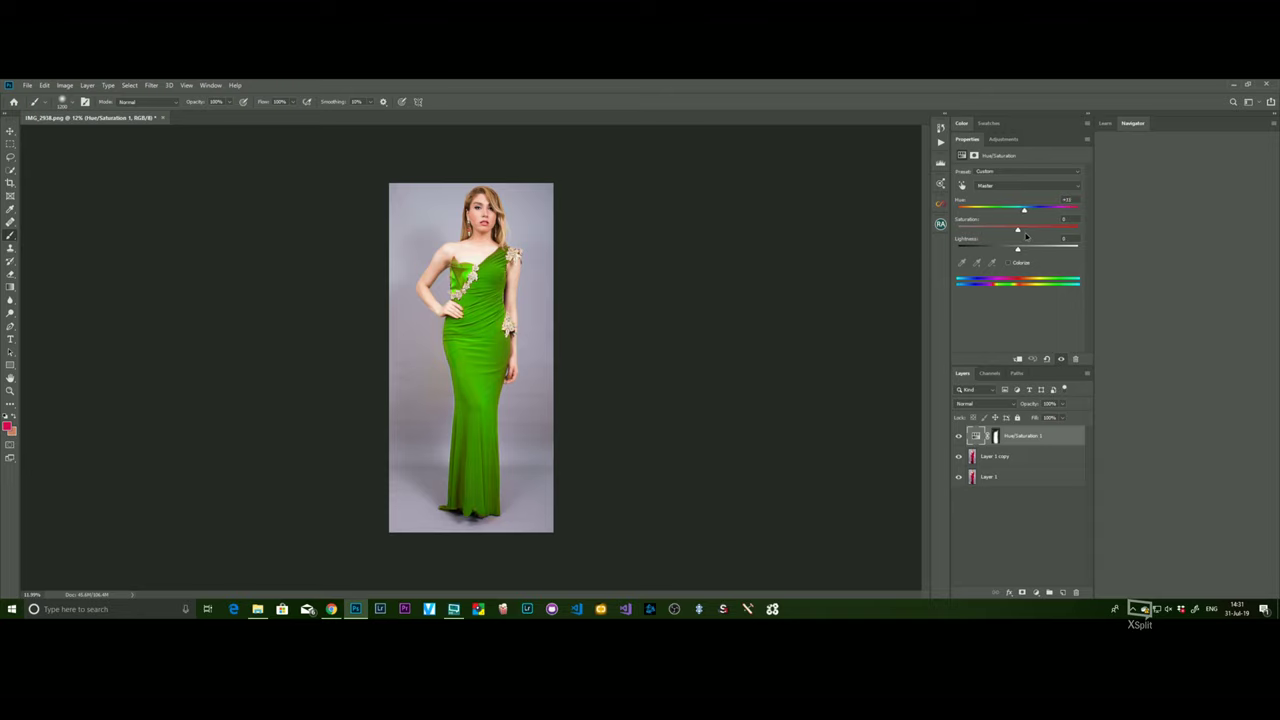
{"action": "mouse_move", "coordinate": [1038, 238]}
{"action": "left_mouse_down"}
{"action": "mouse_move", "coordinate": [1000, 238]}
{"action": "mouse_move", "coordinate": [1035, 238]}
{"action": "left_mouse_up"}
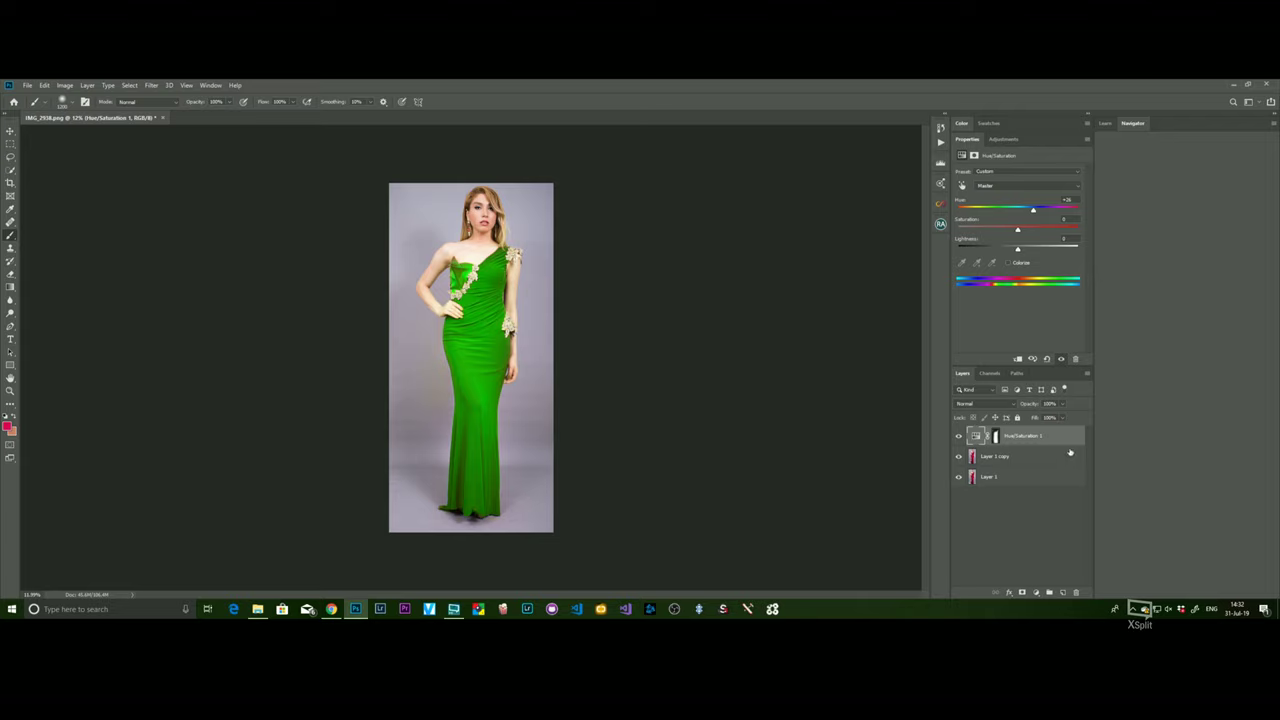
{"action": "left_click_drag", "start_coordinate": [1054, 441], "coordinate": [1076, 592]}
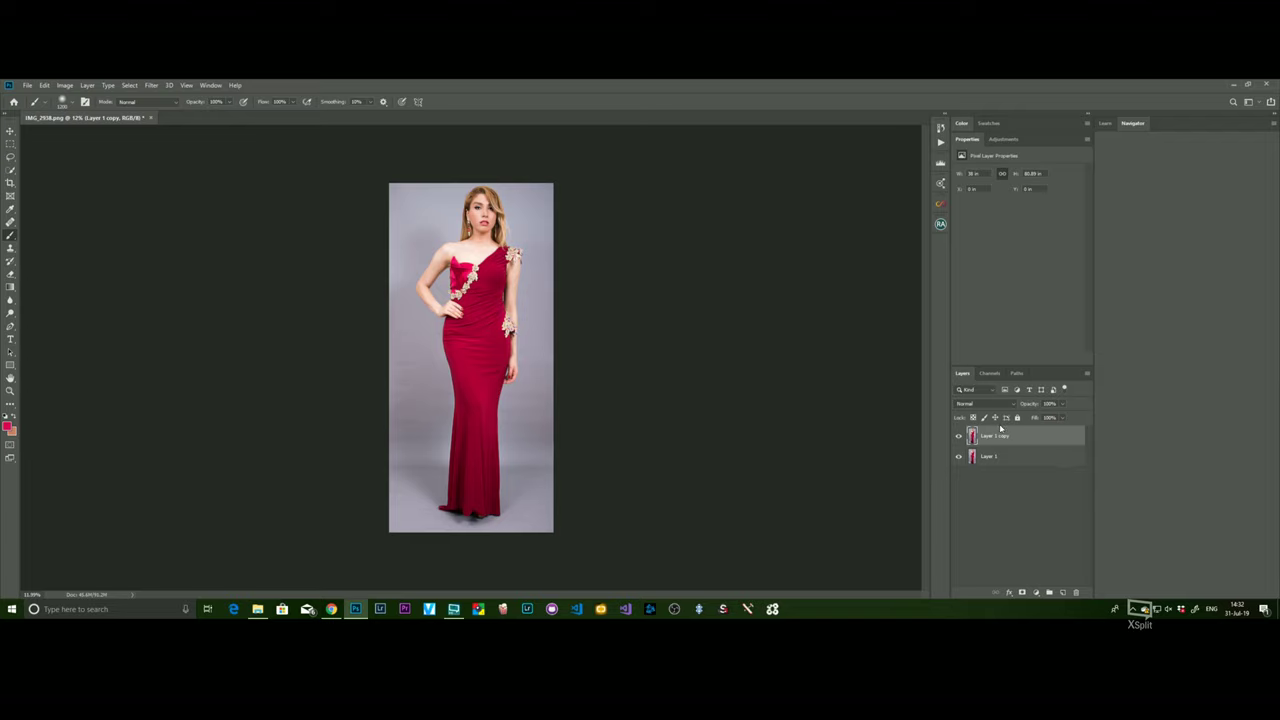
Step: Open Select > Color Range with Sampled Colors at fuzziness about 42, and sample the red gown
{"action": "left_click", "coordinate": [128, 87]}
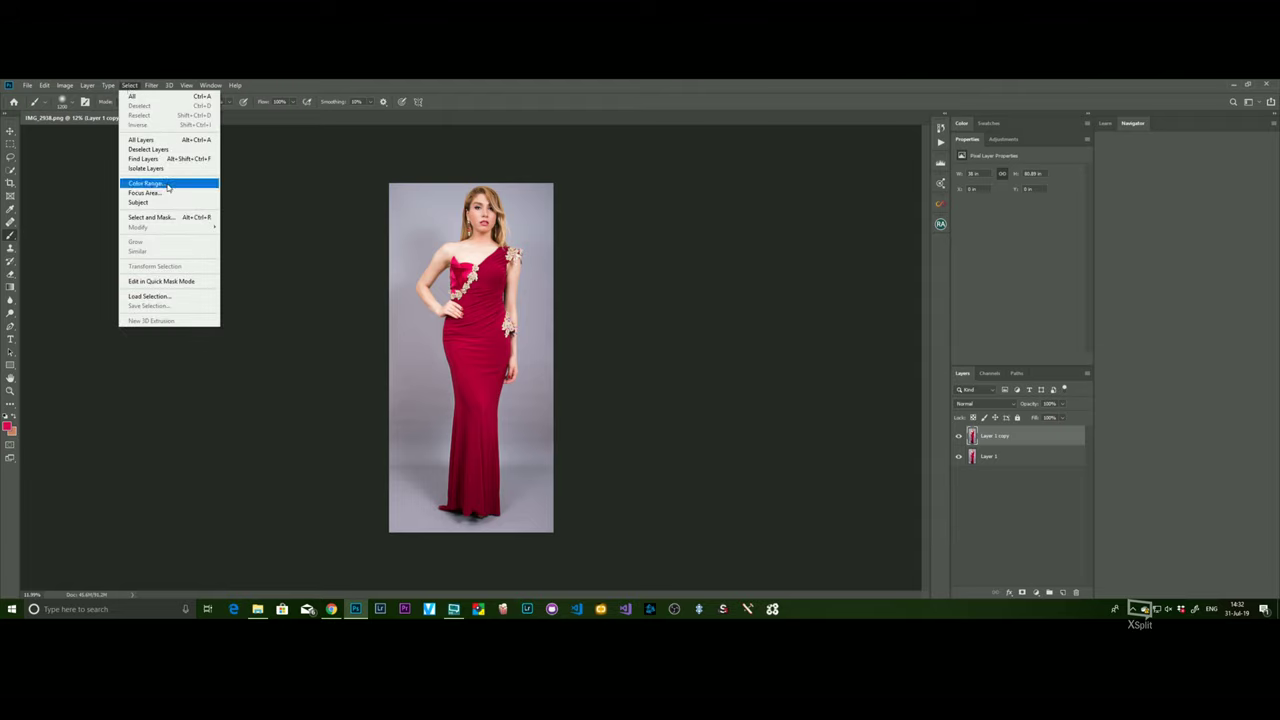
{"action": "left_click", "coordinate": [168, 186]}
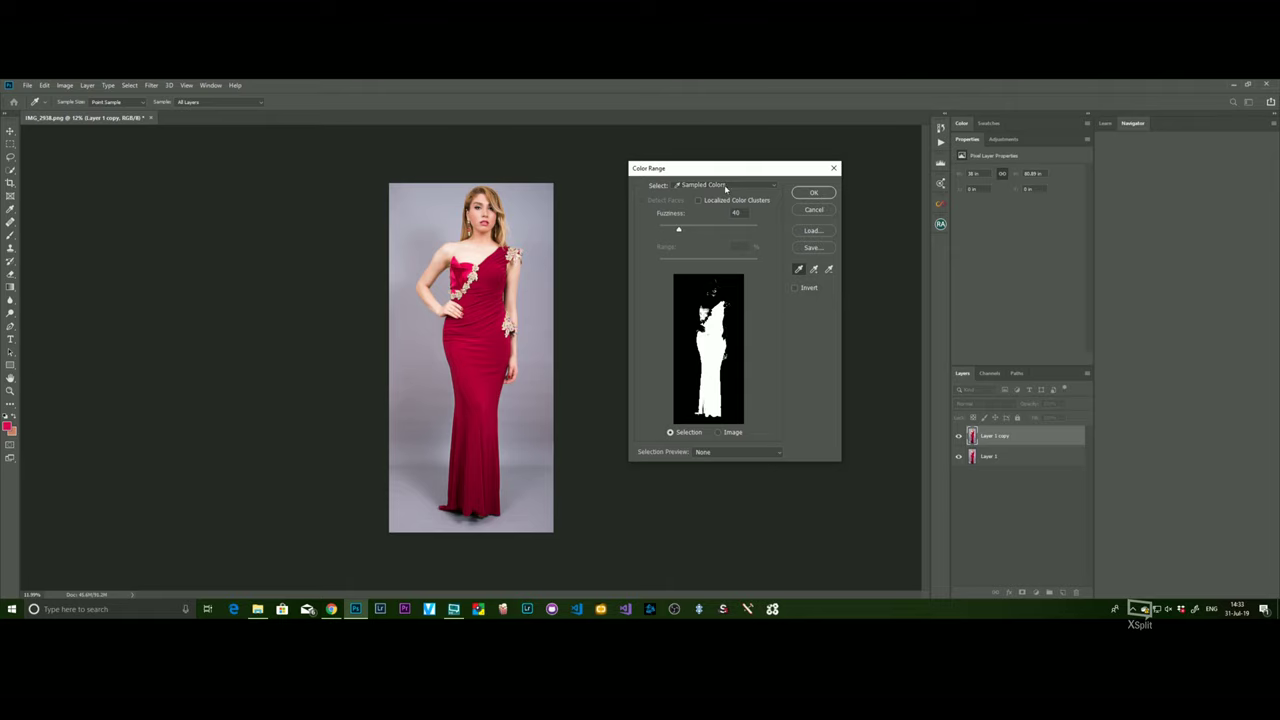
{"action": "left_click", "coordinate": [757, 187]}
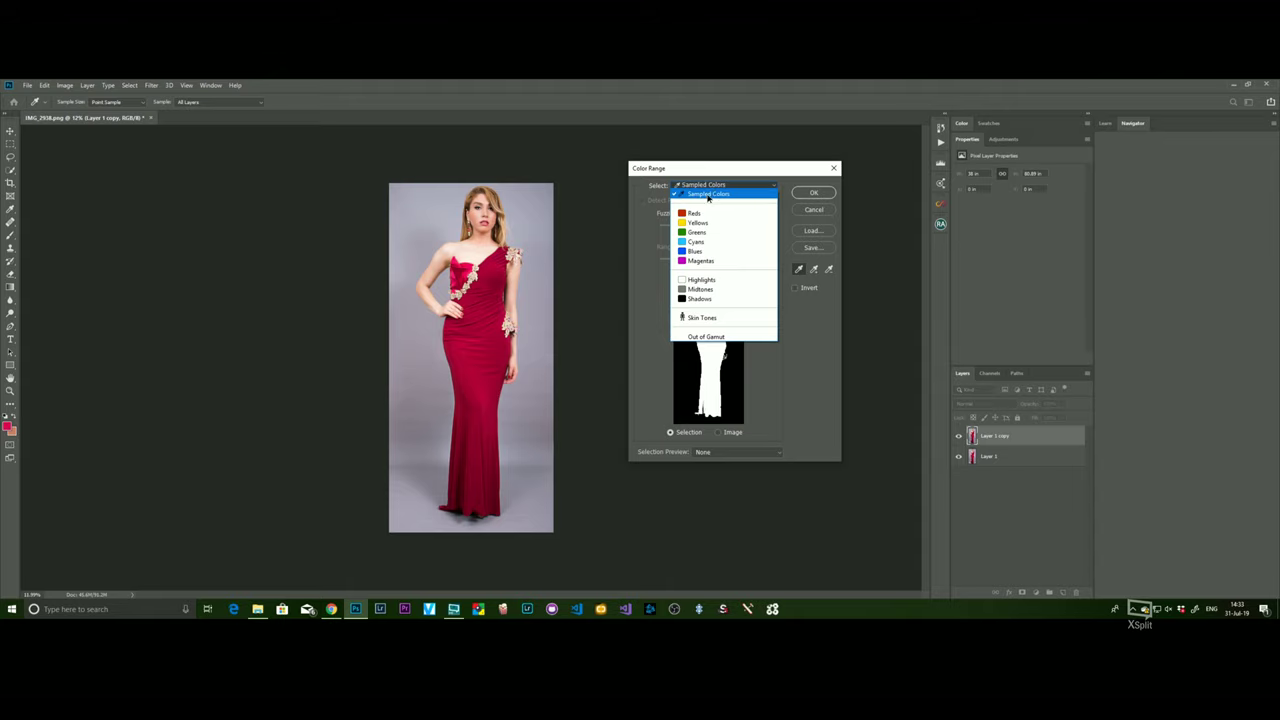
{"action": "left_click", "coordinate": [708, 195]}
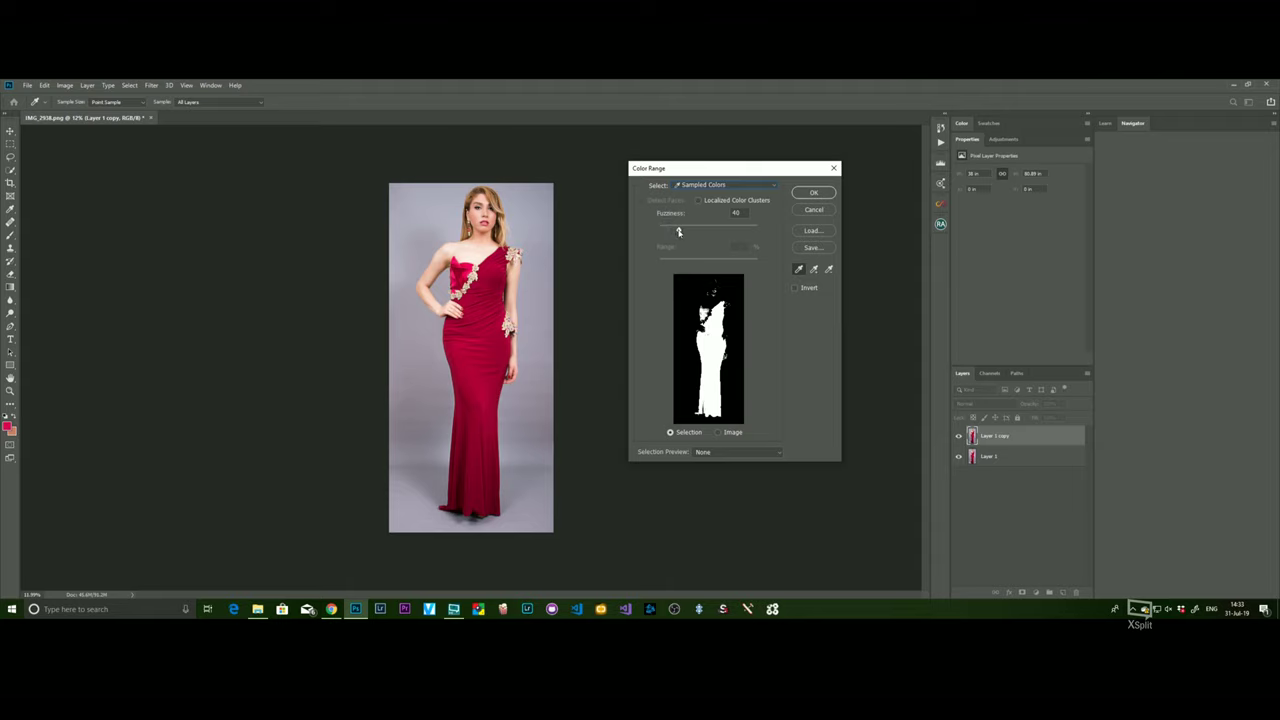
{"action": "left_click_drag", "start_coordinate": [678, 232], "coordinate": [685, 231]}
{"action": "left_click_drag", "start_coordinate": [685, 231], "coordinate": [680, 234]}
{"action": "left_click", "coordinate": [711, 339]}
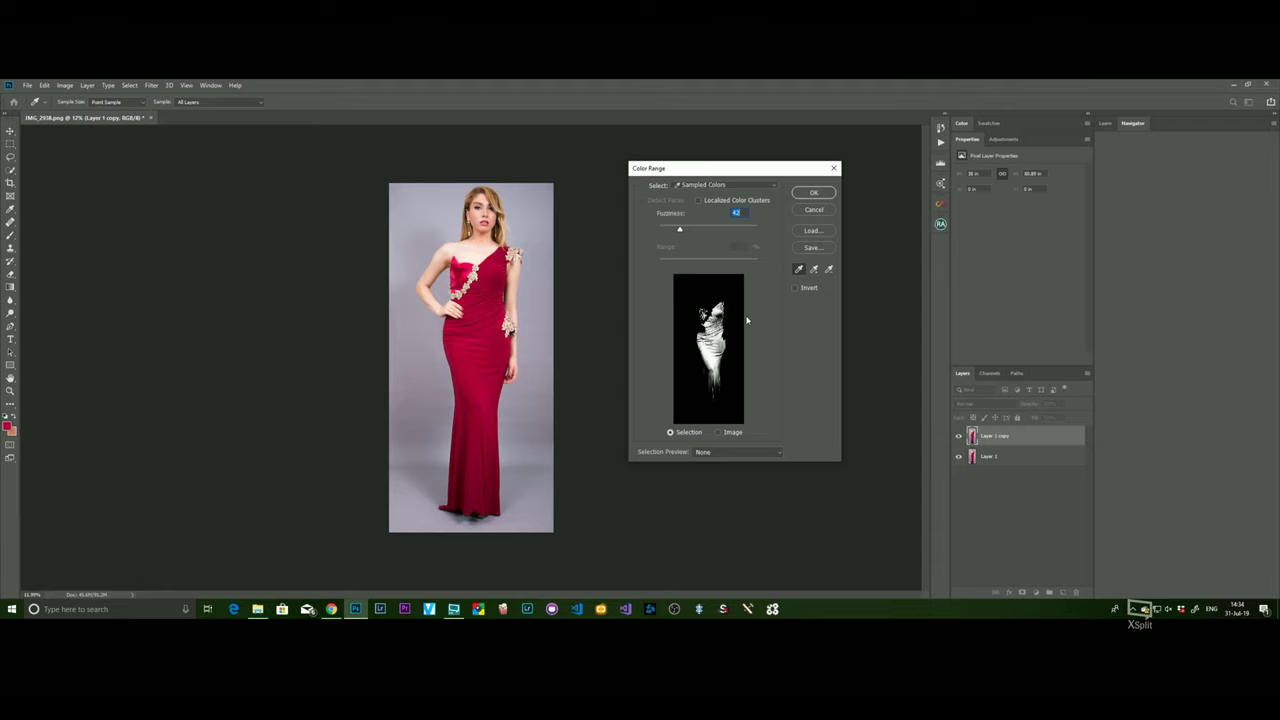
Step: Add the lower gown and other red gown tones to the Color Range sample
{"action": "left_click", "coordinate": [814, 271]}
{"action": "left_click", "coordinate": [711, 370]}
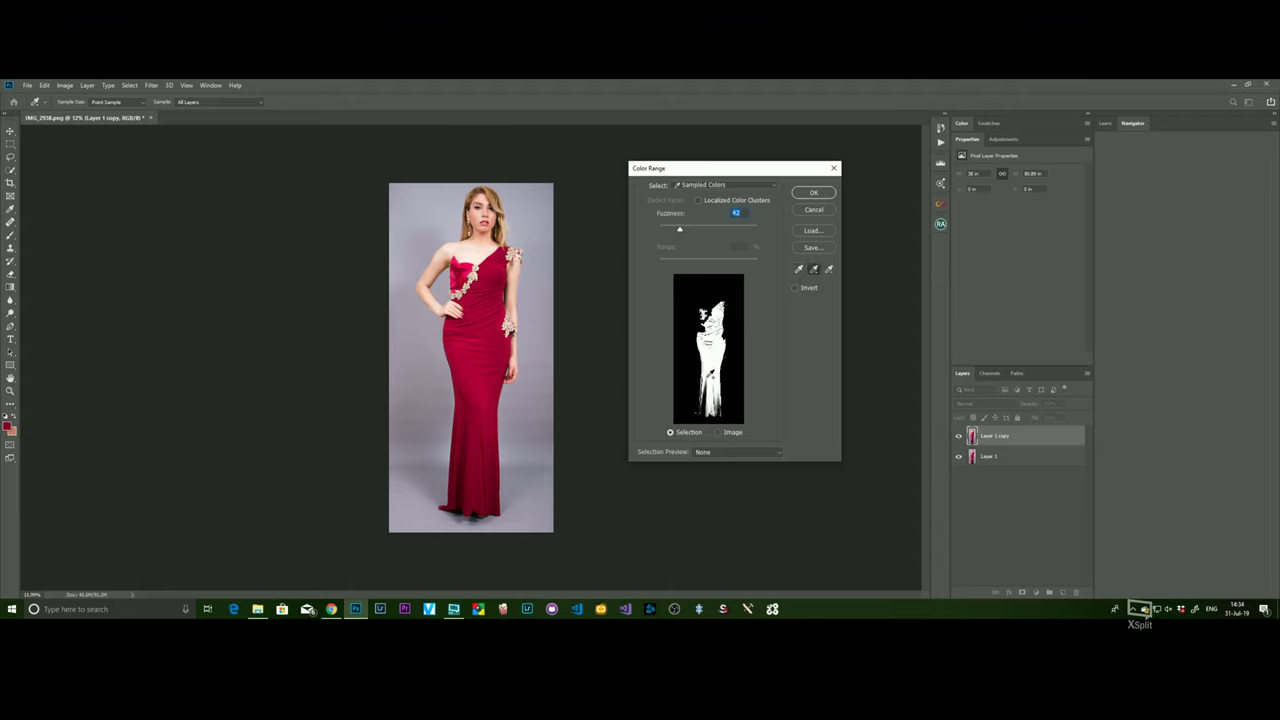
{"action": "left_click", "coordinate": [710, 392]}
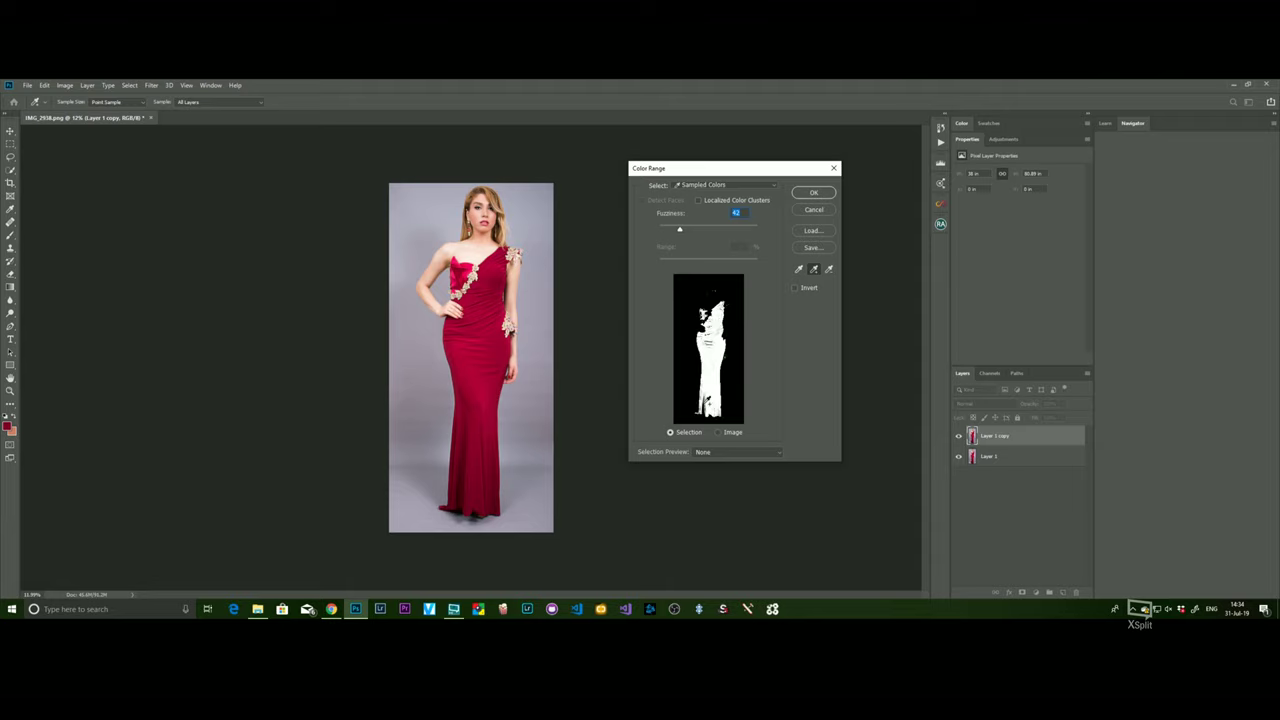
{"action": "left_click", "coordinate": [706, 402]}
{"action": "left_click", "coordinate": [712, 342]}
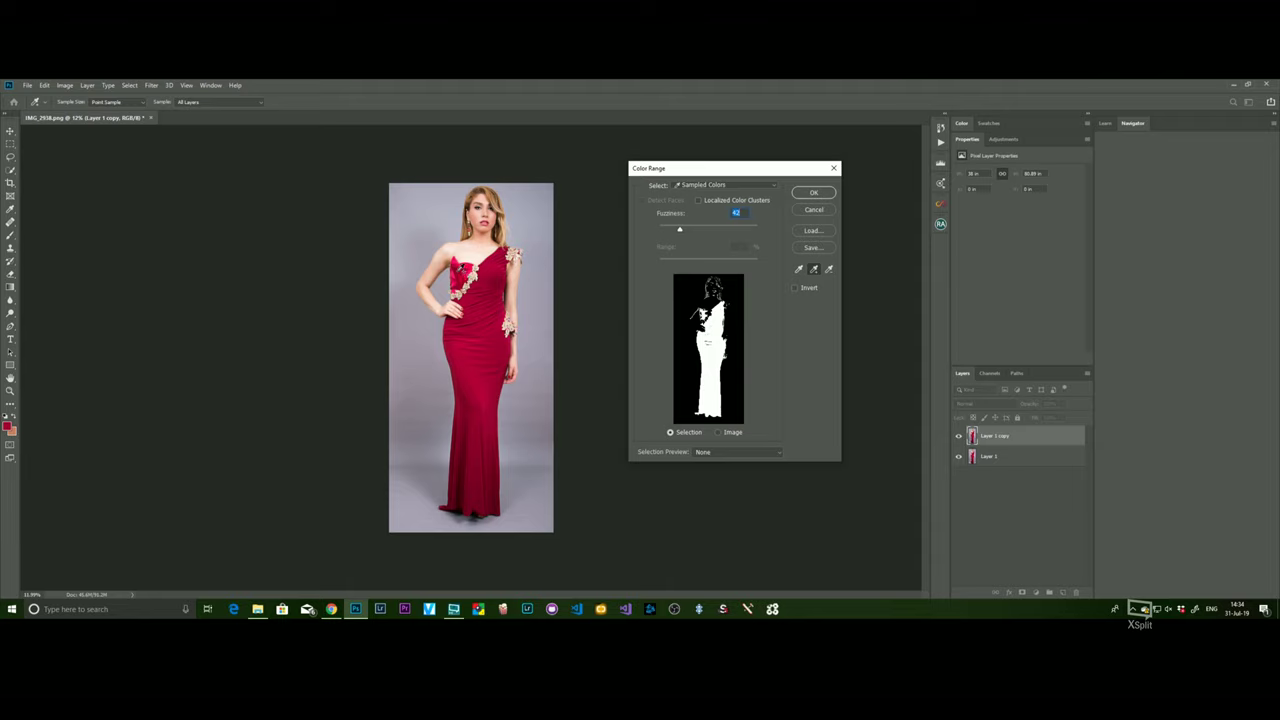
{"action": "left_click", "coordinate": [457, 257]}
Step: Subtract hair and skin tones, add brighter gown reds, and accept the Color Range selection
{"action": "left_click", "coordinate": [829, 270]}
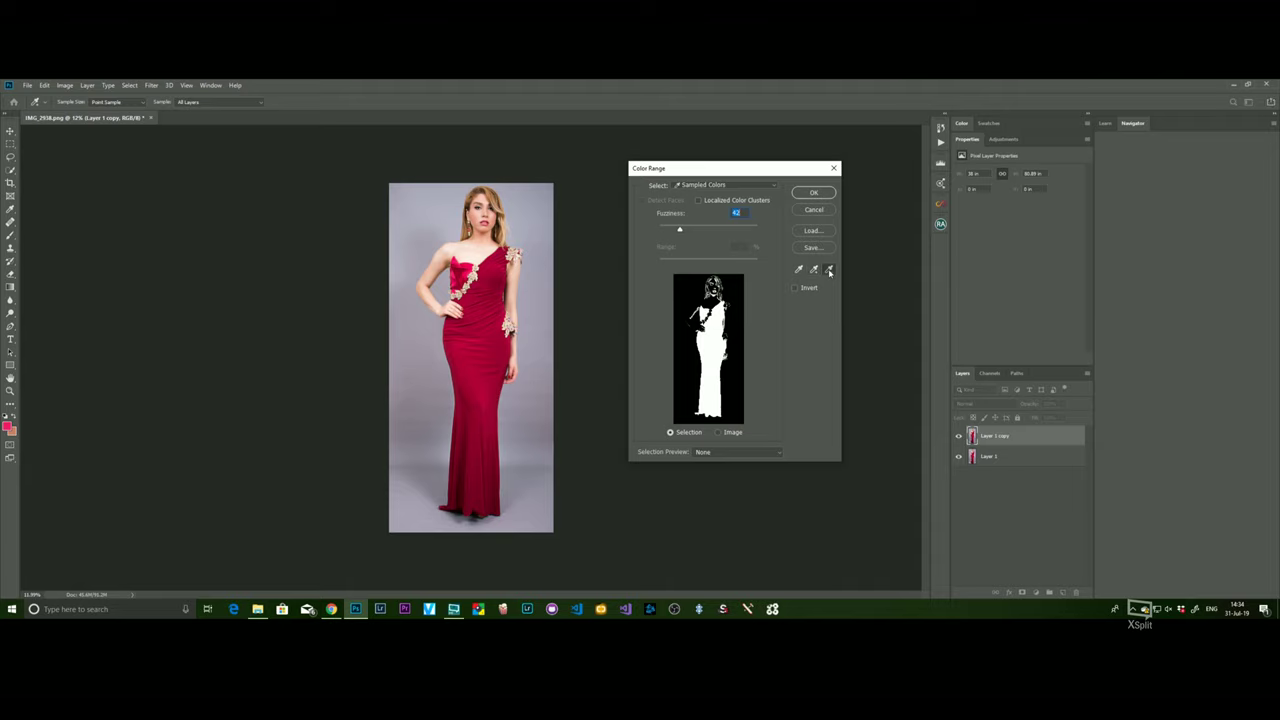
{"action": "left_click", "coordinate": [500, 194]}
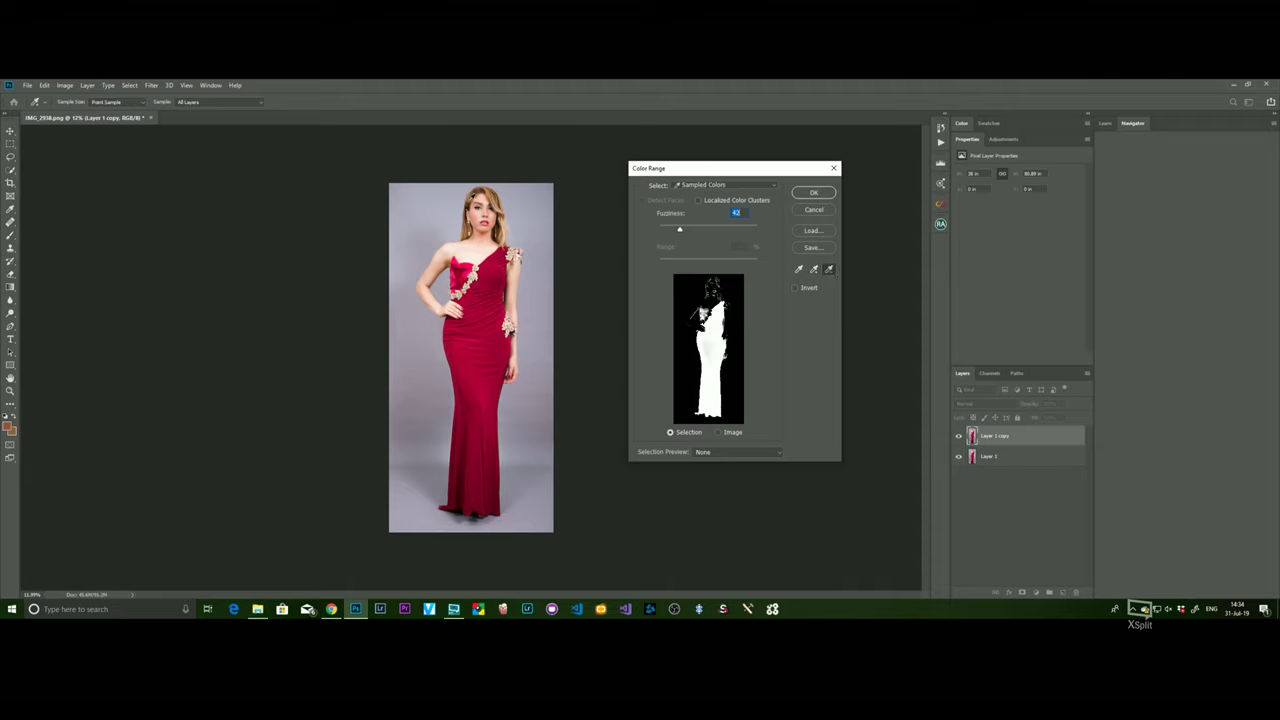
{"action": "left_click", "coordinate": [474, 214]}
{"action": "left_click", "coordinate": [814, 270]}
{"action": "left_click", "coordinate": [456, 266]}
{"action": "left_click", "coordinate": [457, 281]}
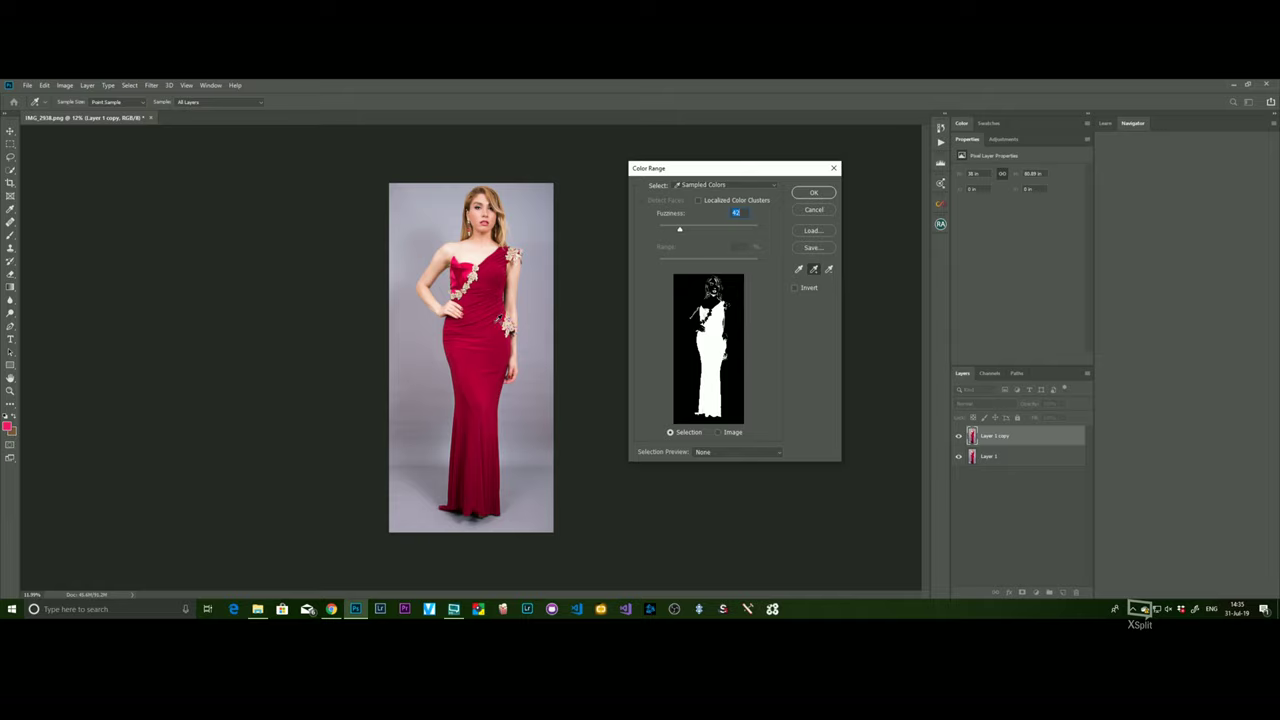
{"action": "left_click", "coordinate": [812, 193]}
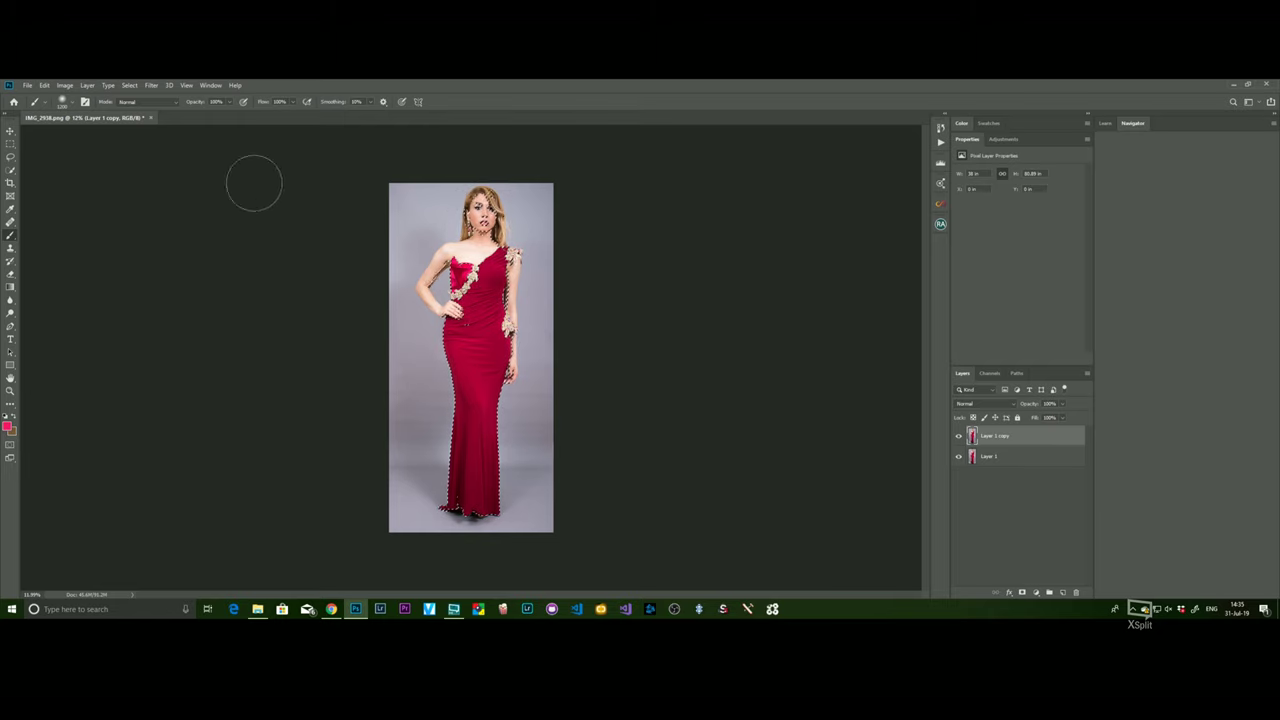
Step: Refine the gown selection with the Quick Selection Tool, then bring up the adjustment layer types
{"action": "left_click", "coordinate": [10, 171]}
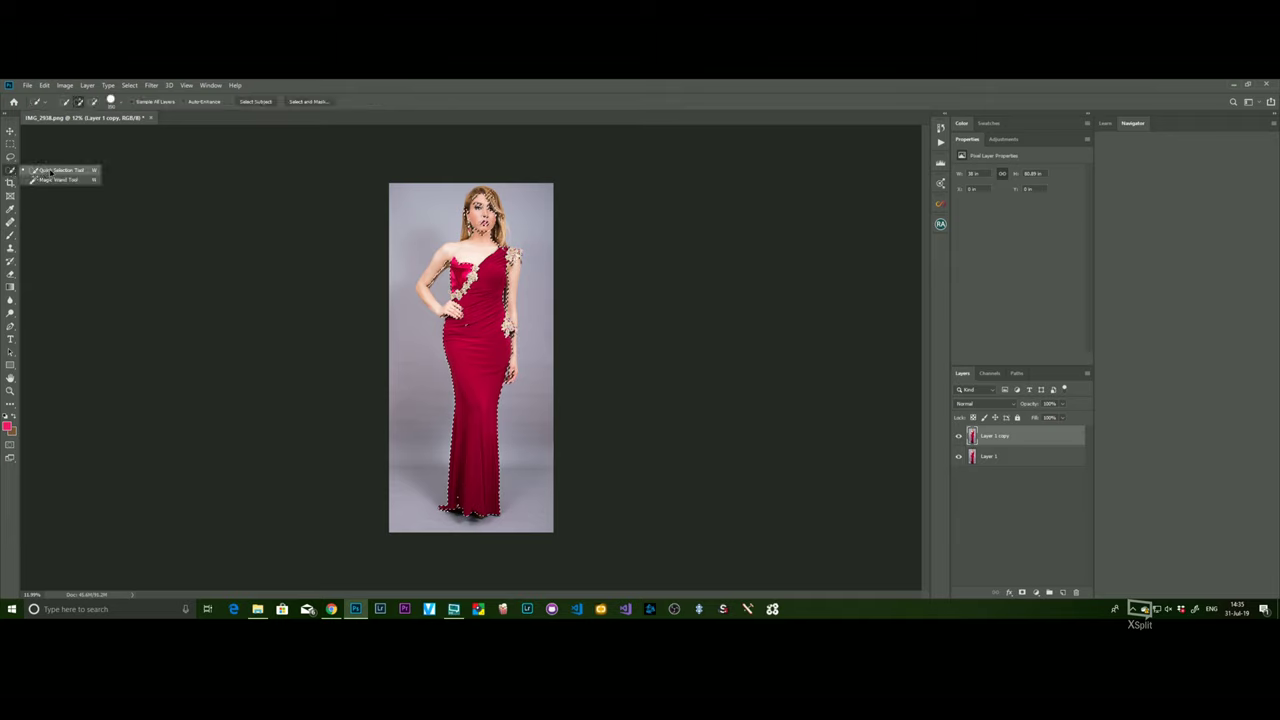
{"action": "left_click", "coordinate": [65, 171]}
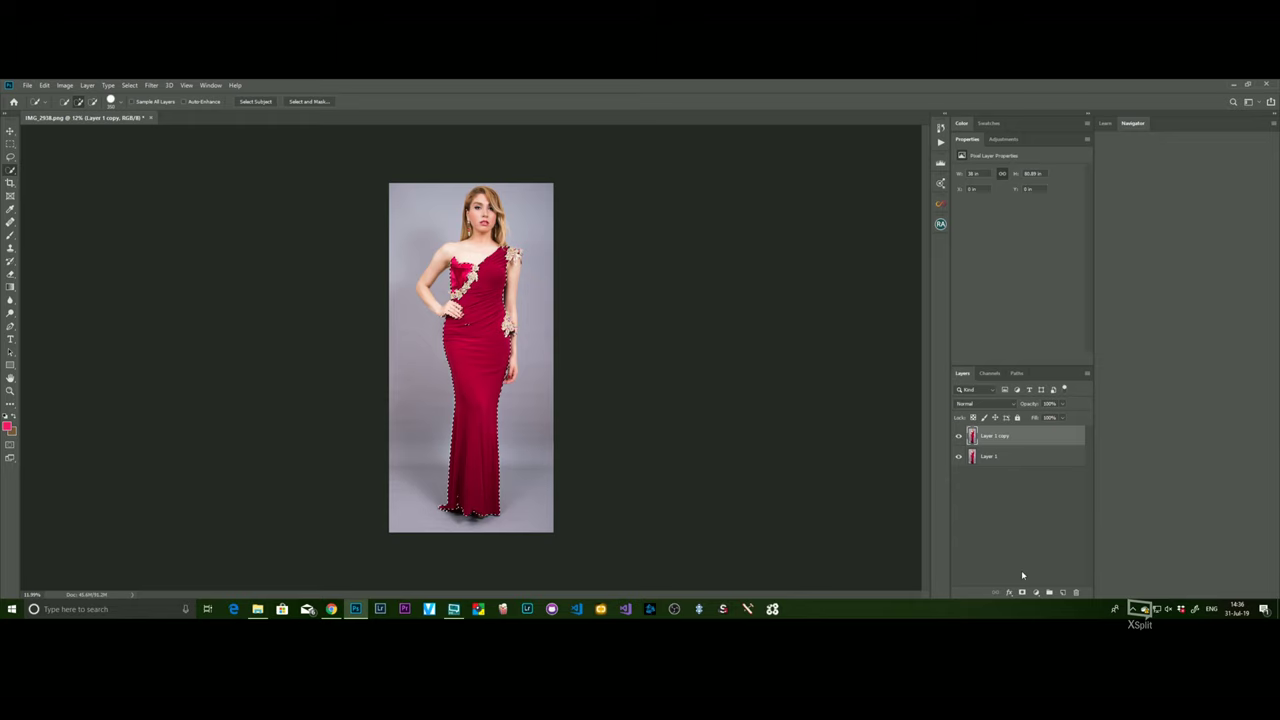
{"action": "left_click", "coordinate": [1037, 593]}
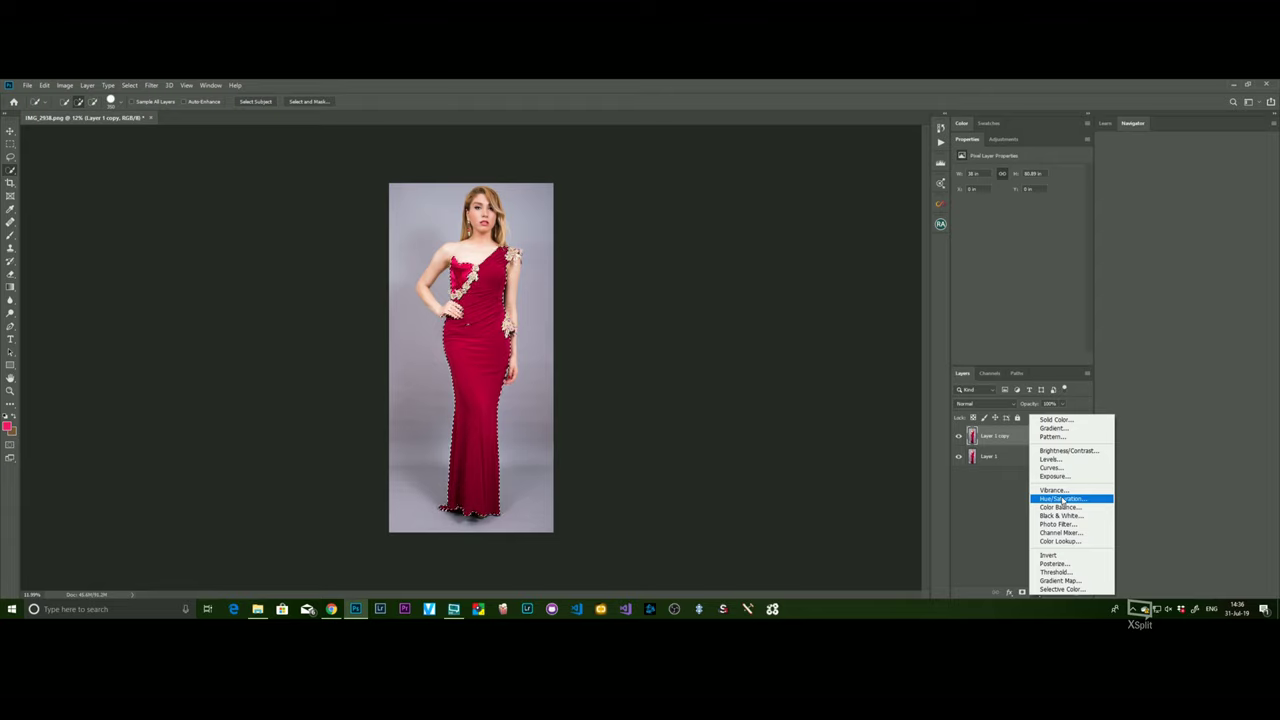
Step: Create a Hue/Saturation adjustment layer masked to the gown selection
{"action": "left_click", "coordinate": [1062, 499]}
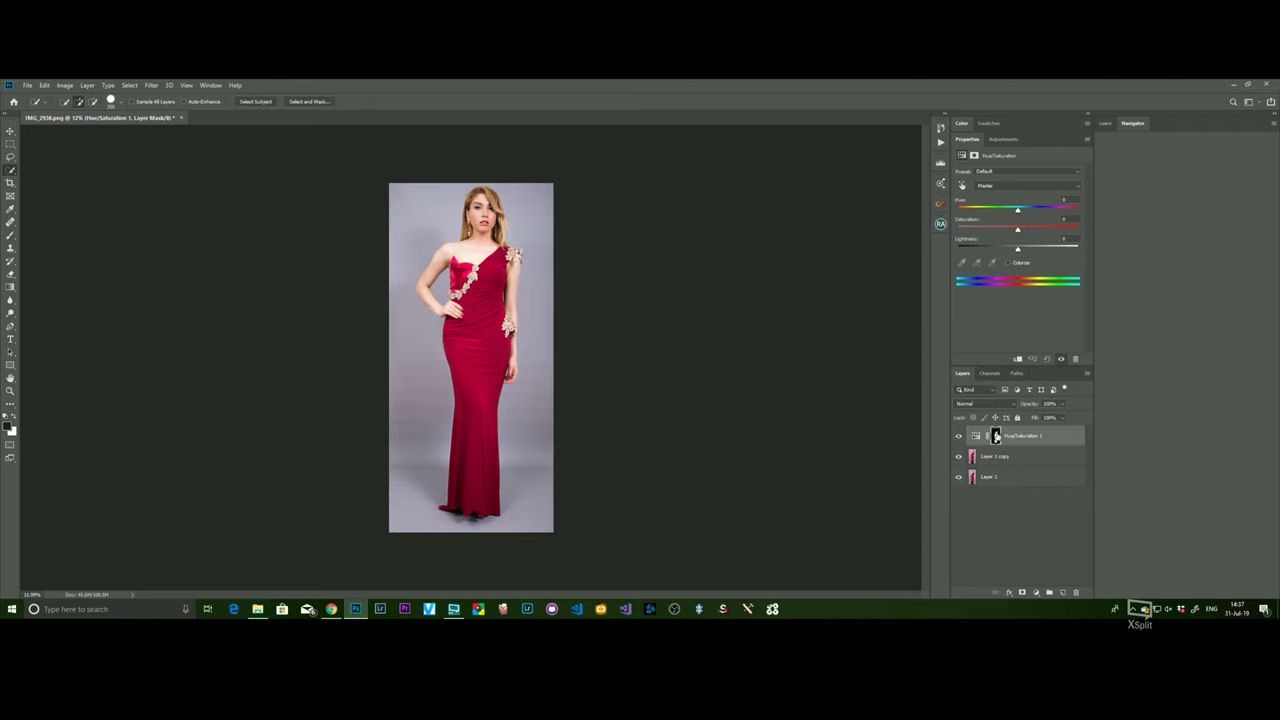
Step: Set the Hue slider to +150 so the gown turns green
{"action": "mouse_move", "coordinate": [1017, 209]}
{"action": "left_mouse_down"}
{"action": "mouse_move", "coordinate": [1062, 210]}
{"action": "mouse_move", "coordinate": [981, 211]}
{"action": "mouse_move", "coordinate": [1076, 214]}
{"action": "mouse_move", "coordinate": [960, 220]}
{"action": "mouse_move", "coordinate": [1067, 222]}
{"action": "mouse_move", "coordinate": [1019, 216]}
{"action": "left_mouse_up"}
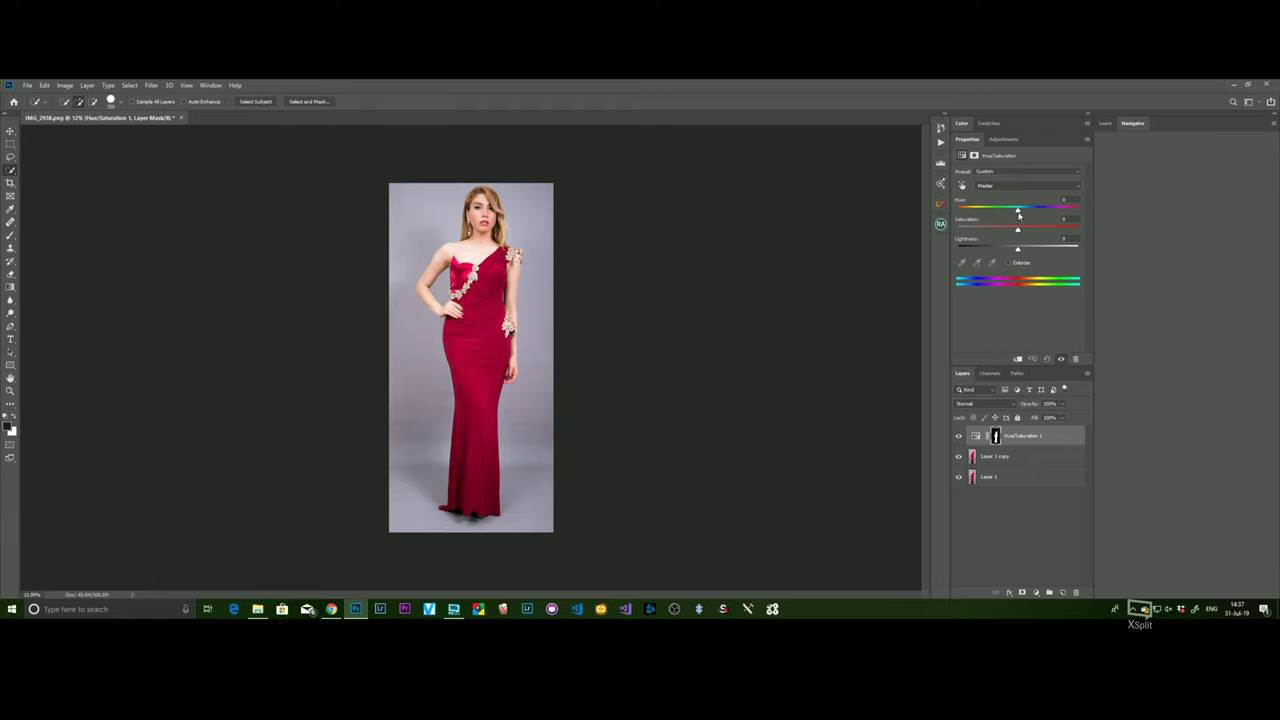